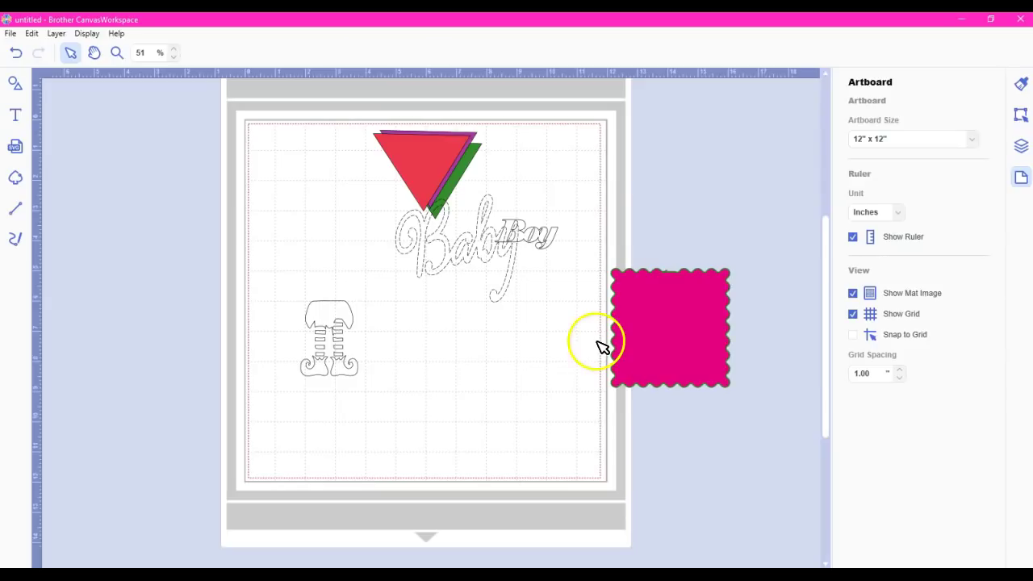
Select the red triangle, then start a new project but cancel to keep the design.
left_click(691, 299)
left_click(339, 159)
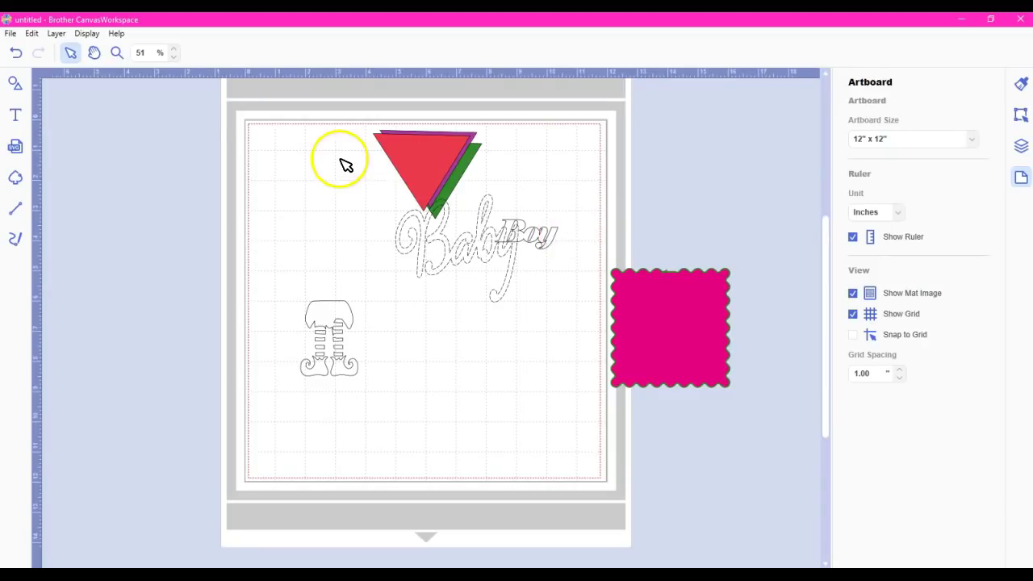
left_click(429, 161)
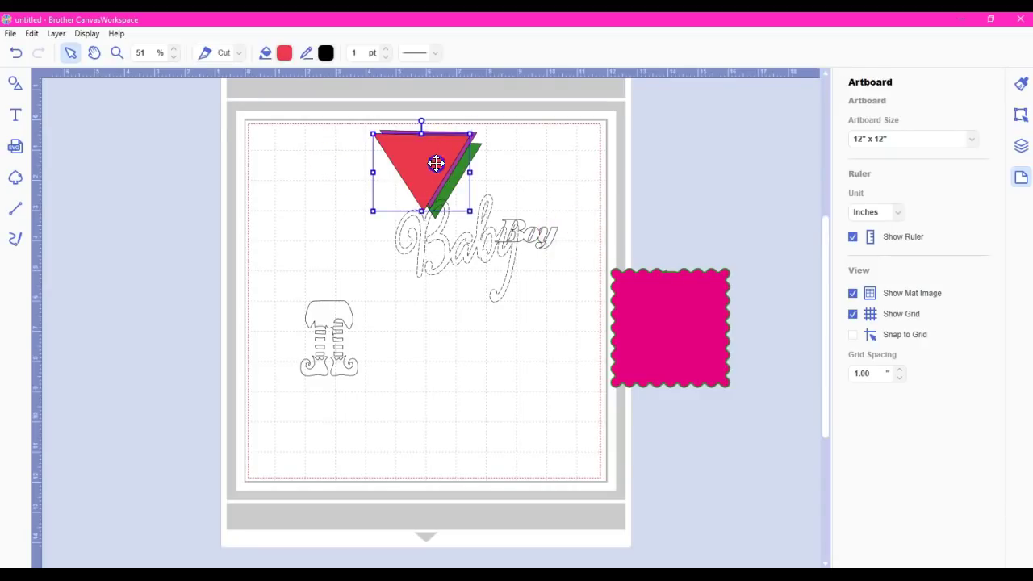
left_click(10, 33)
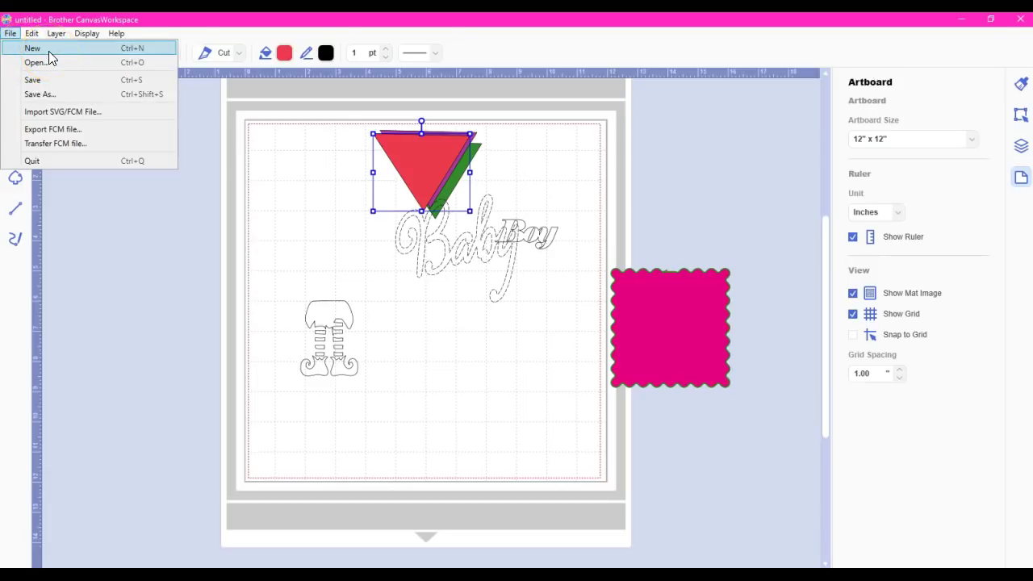
left_click(48, 50)
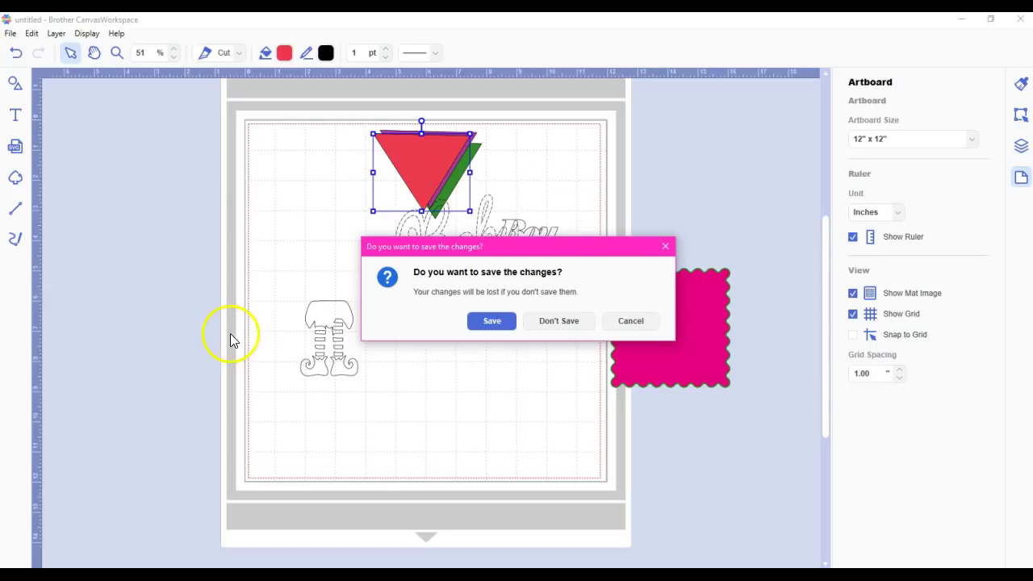
left_click(637, 321)
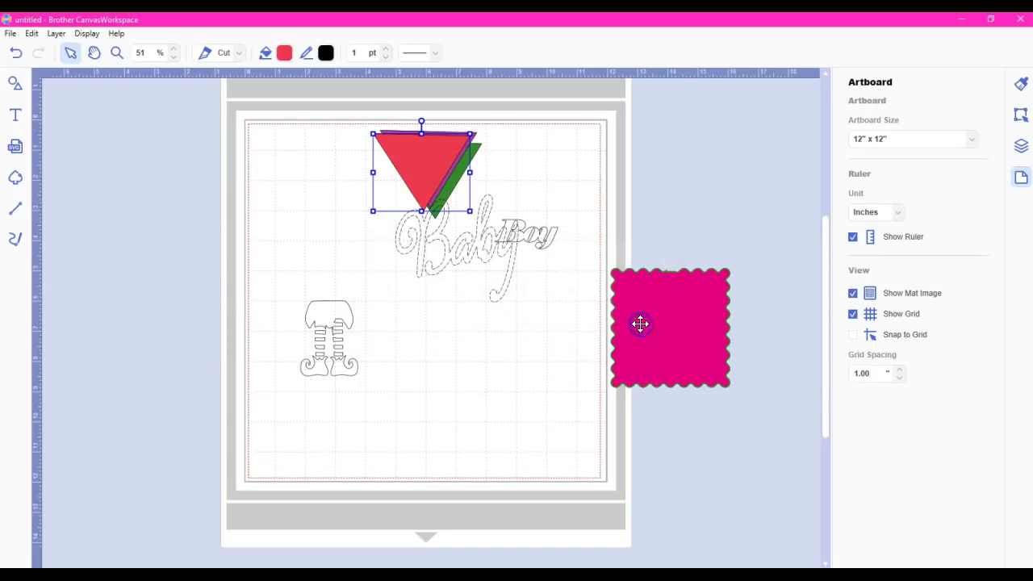
Open the Open dialog, check its file types with CWPRJ kept, and cancel.
left_click(10, 36)
left_click(38, 68)
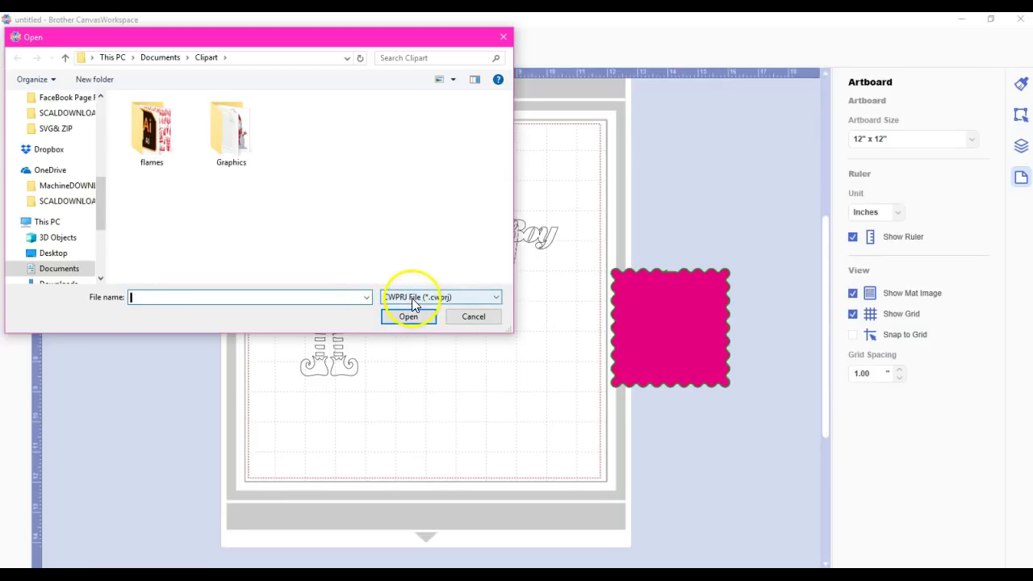
left_click(440, 298)
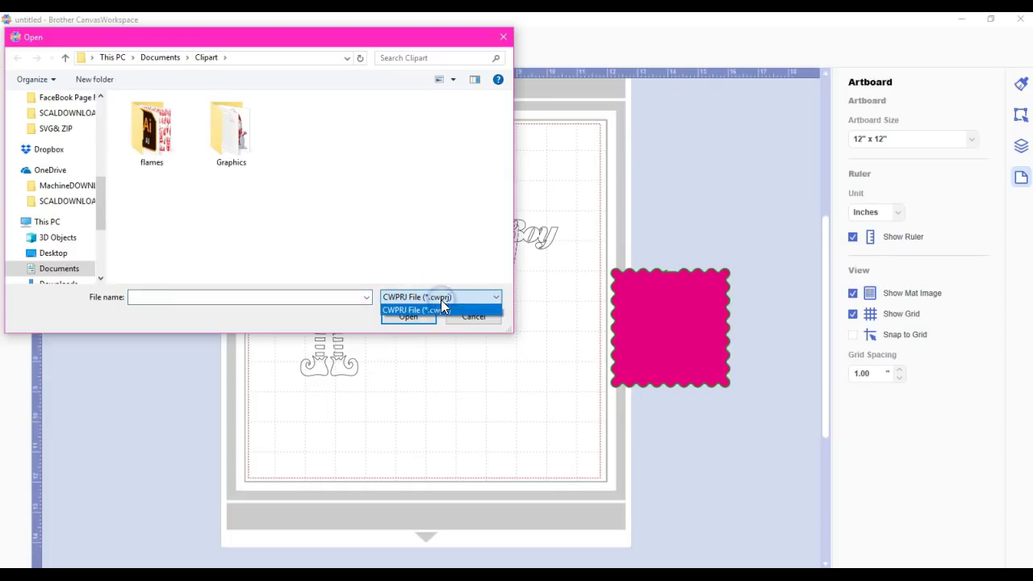
left_click(440, 307)
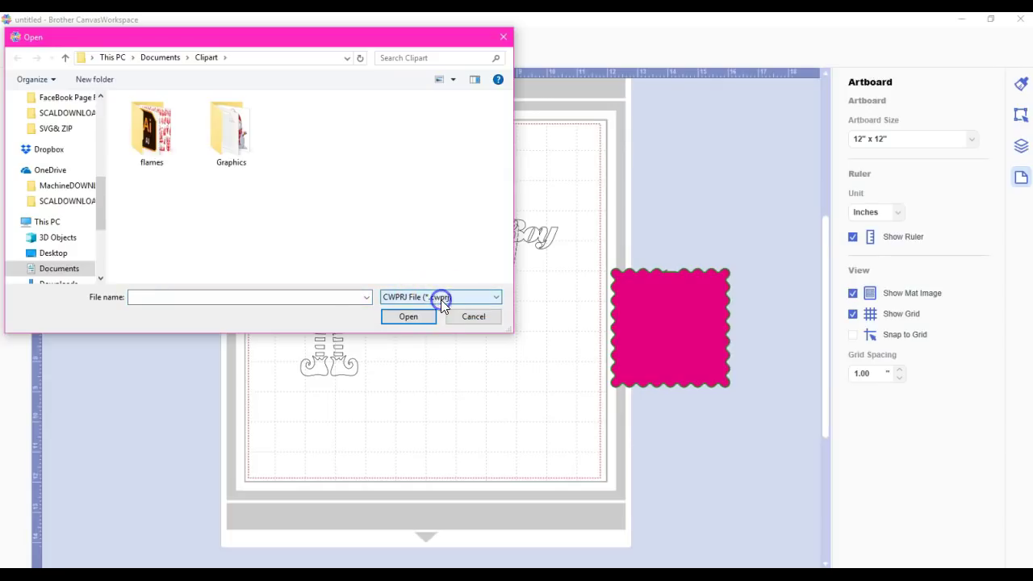
left_click(481, 323)
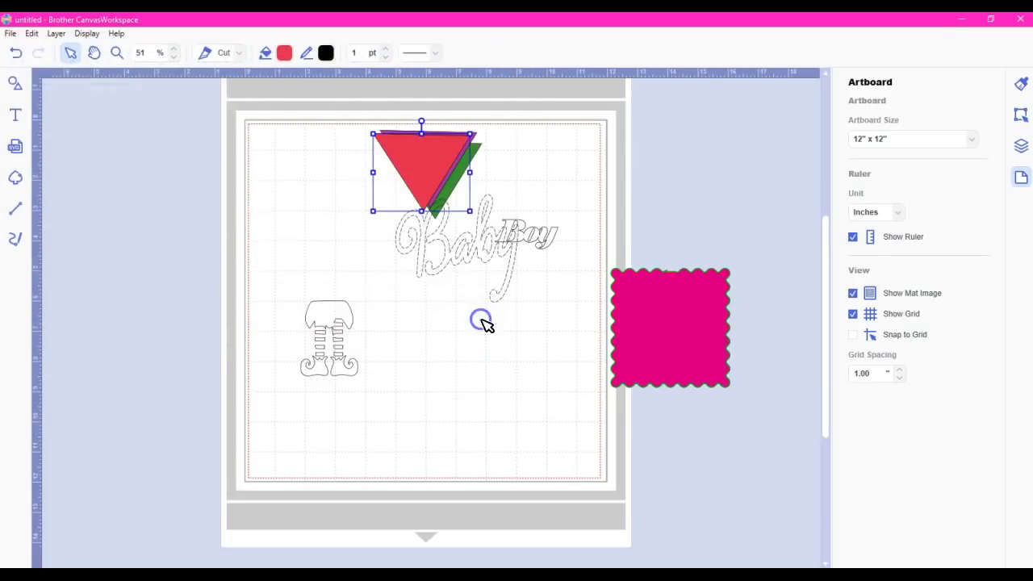
Bring up the Save dialog with CWPRJ File kept as the save type.
left_click(10, 34)
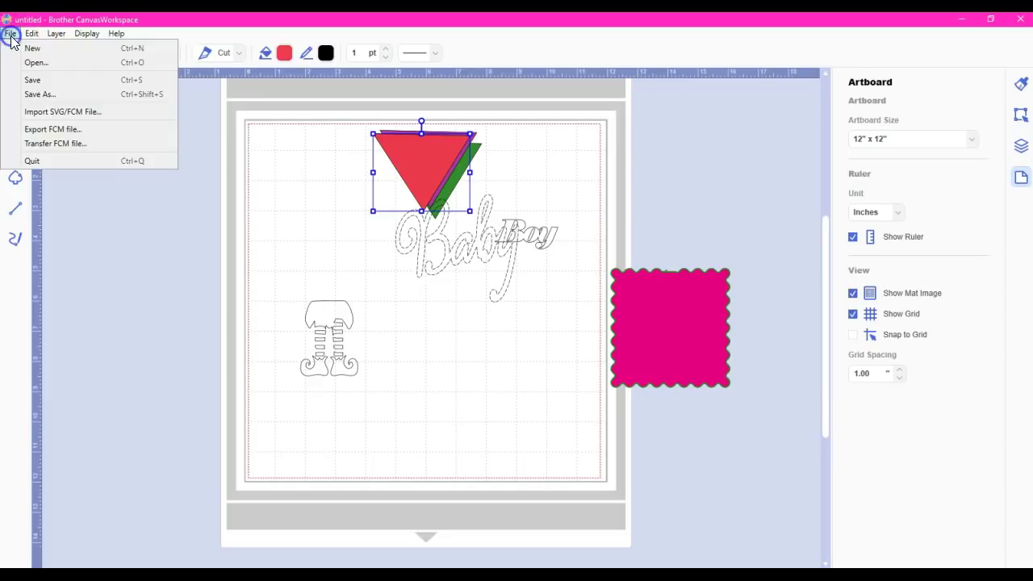
left_click(28, 82)
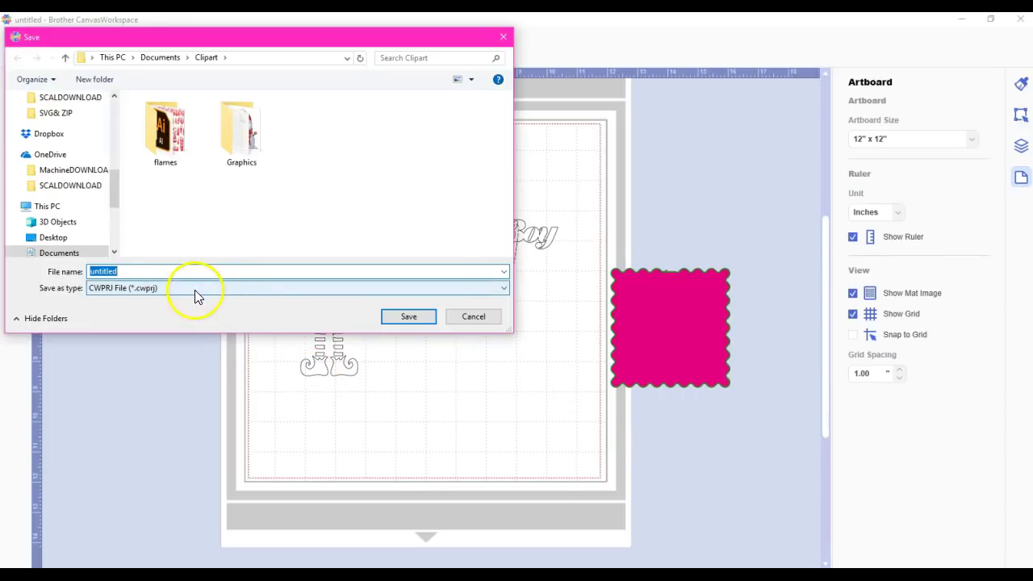
left_click(194, 290)
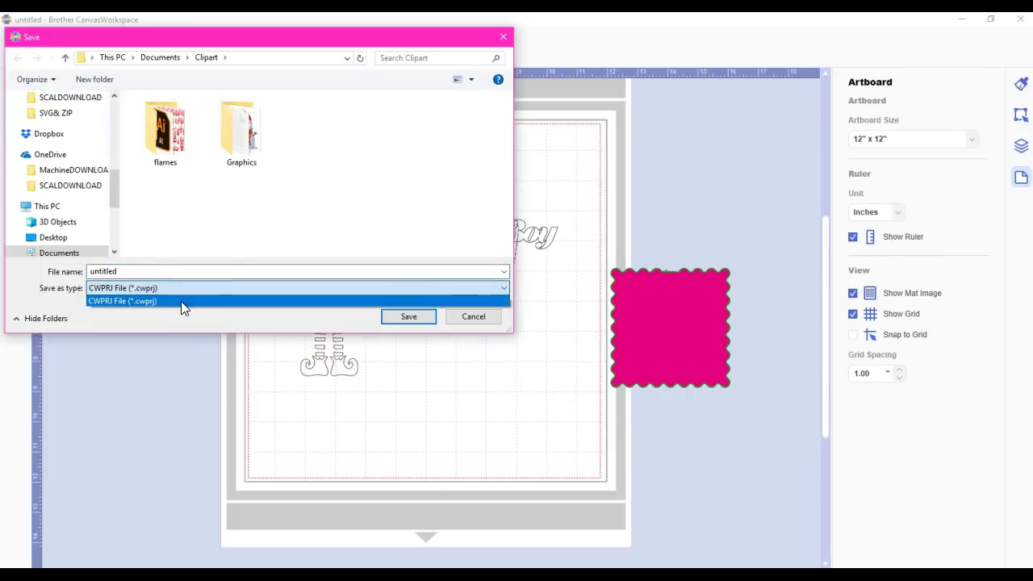
left_click(181, 301)
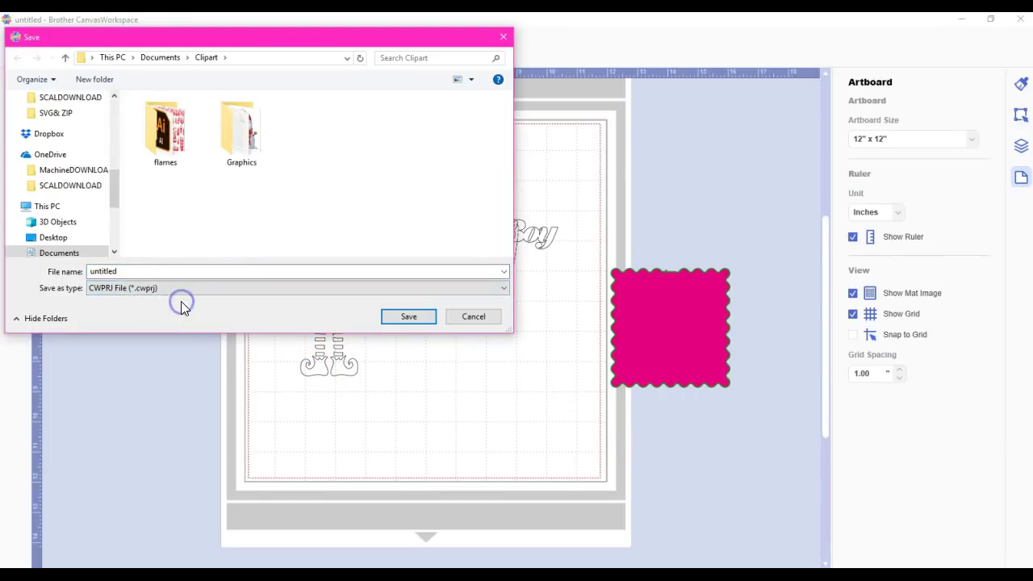
left_click(174, 272)
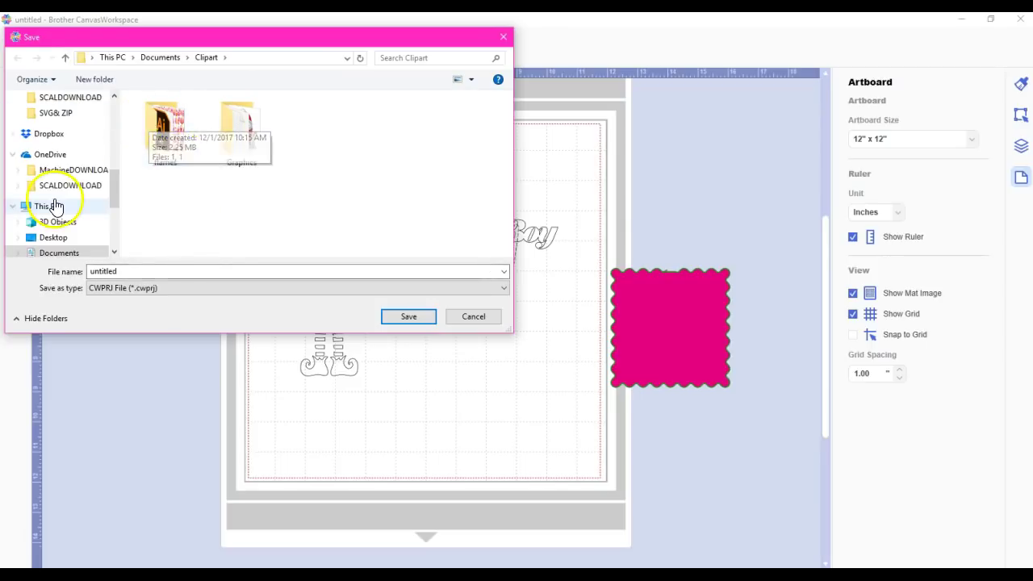
mouse_move(69, 170)
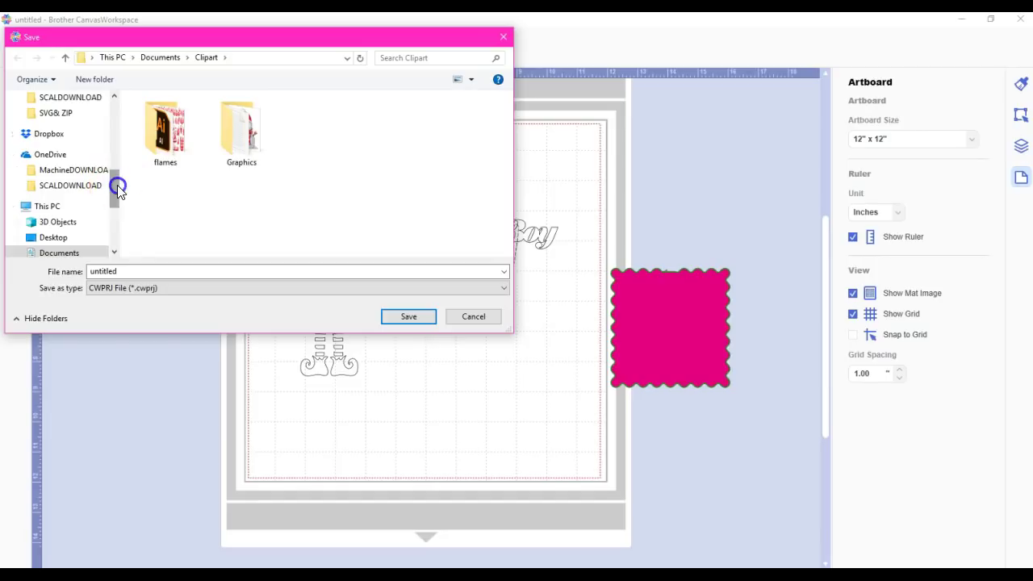
Create a new CanvasProjects folder inside Documents.
left_click_drag(117, 184, 117, 206)
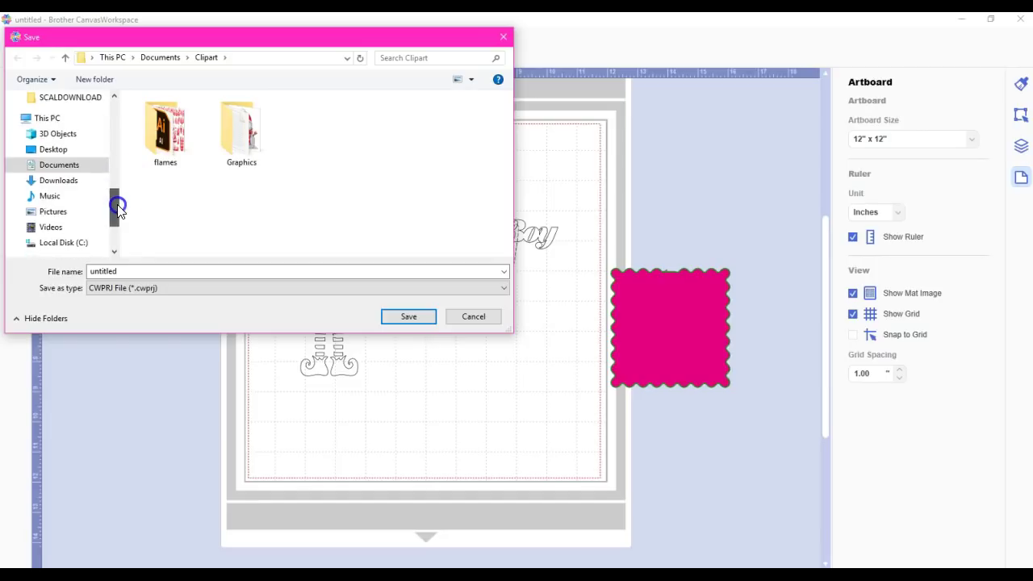
left_click(83, 168)
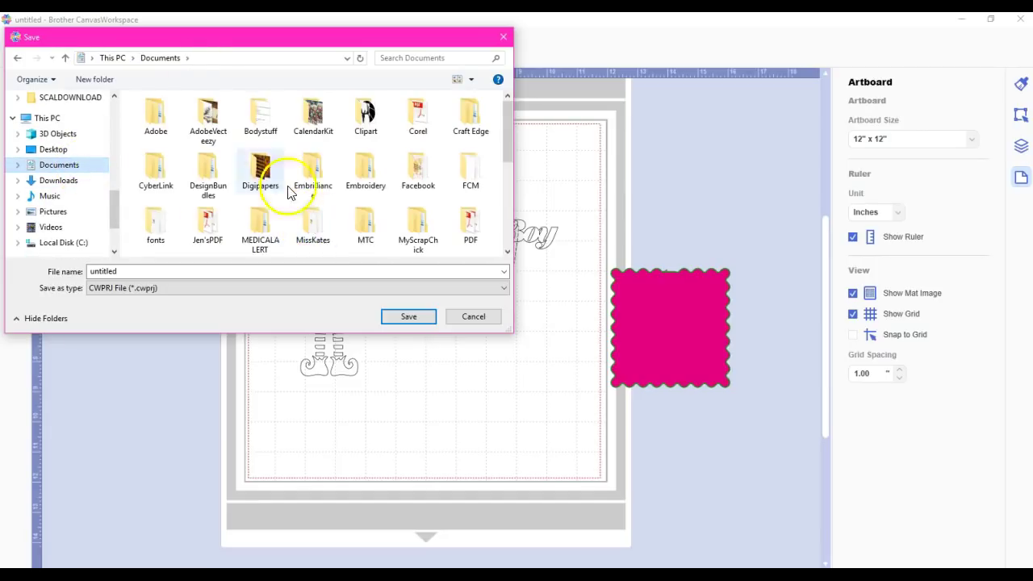
left_click(92, 80)
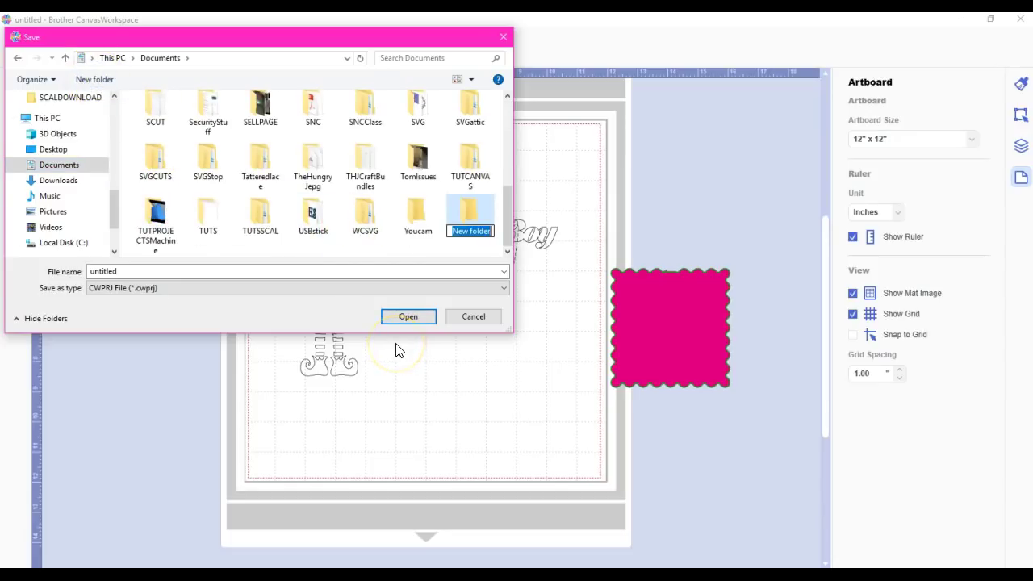
type("C")
type("anv")
type("va")
type("s")
type("Proje")
type("cts")
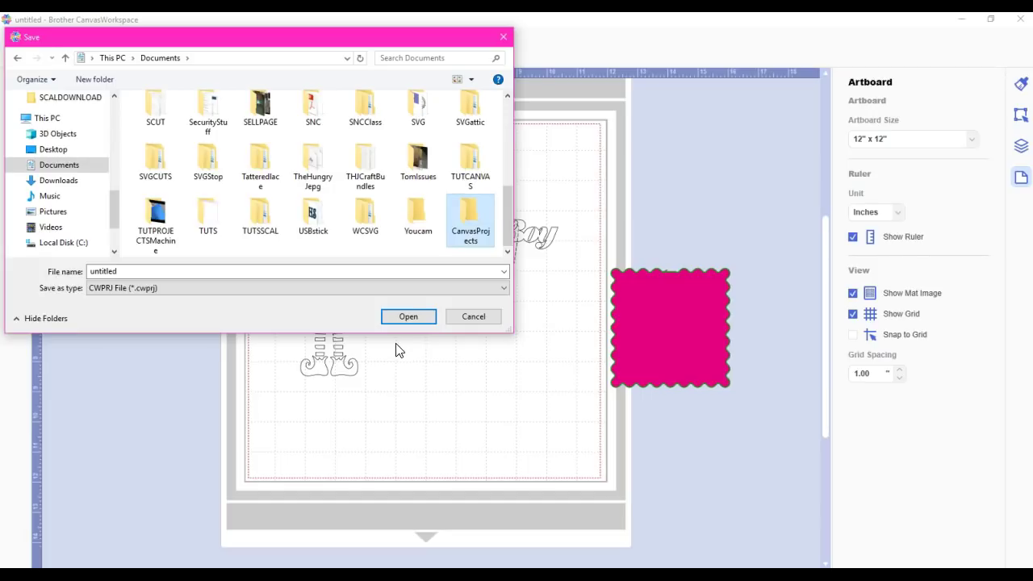
left_click(471, 234)
Save the project as 'TEST' inside the CanvasProjects folder.
double_click(470, 228)
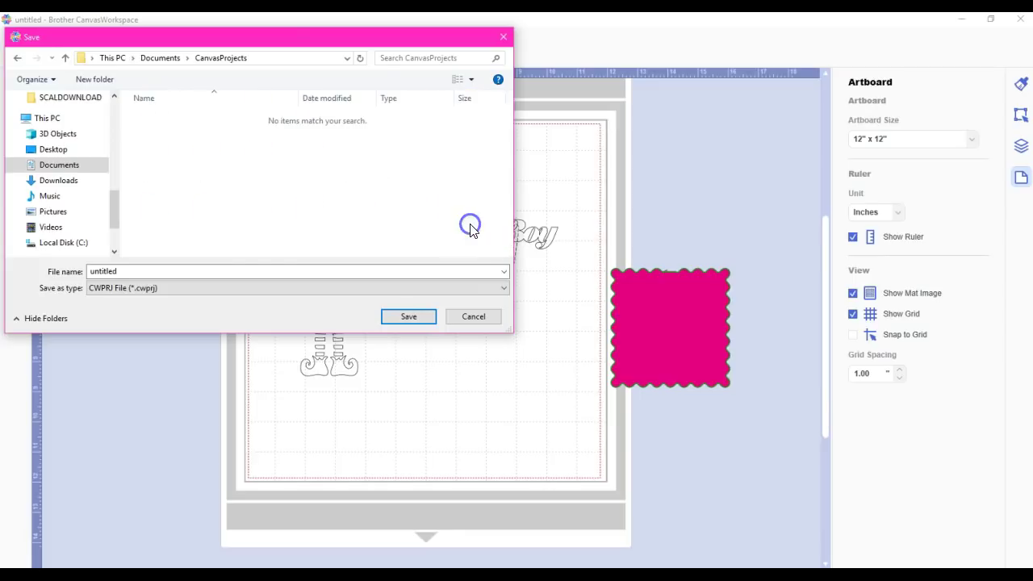
double_click(121, 272)
type("TEST")
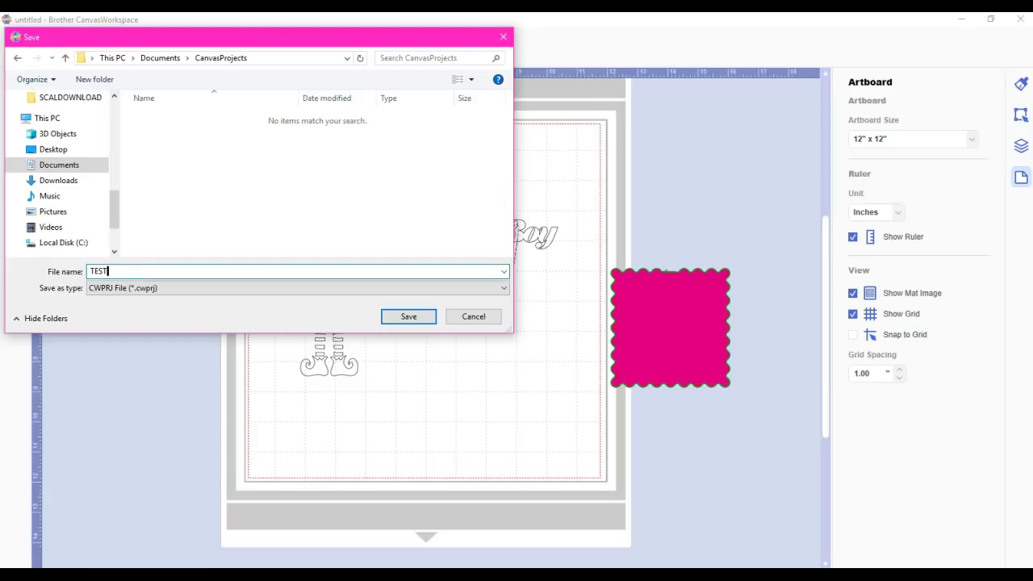
key("Return")
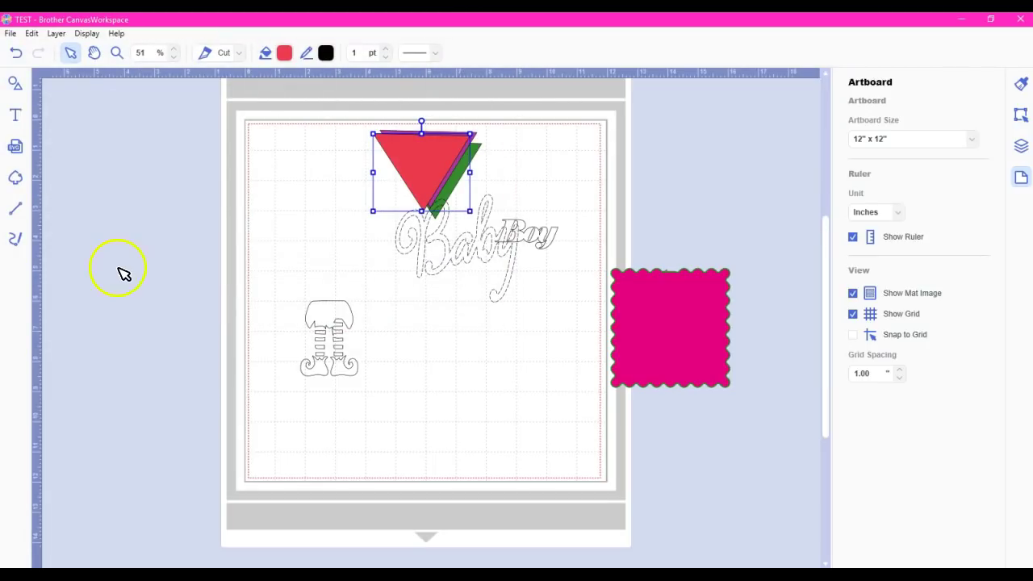
Deselect the triangle, then view TEST in the Open dialog and close it unopened.
left_click(12, 35)
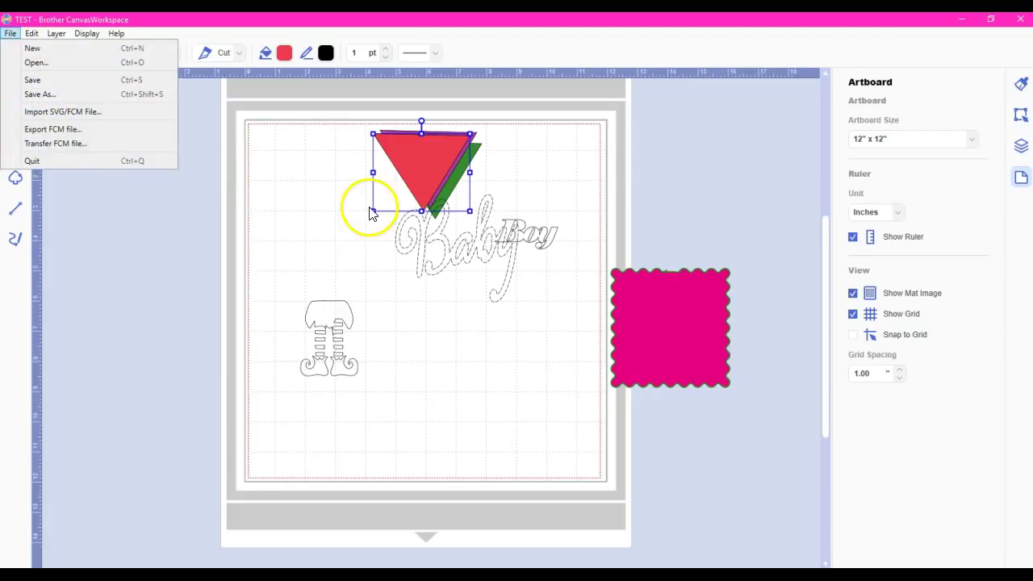
left_click(358, 229)
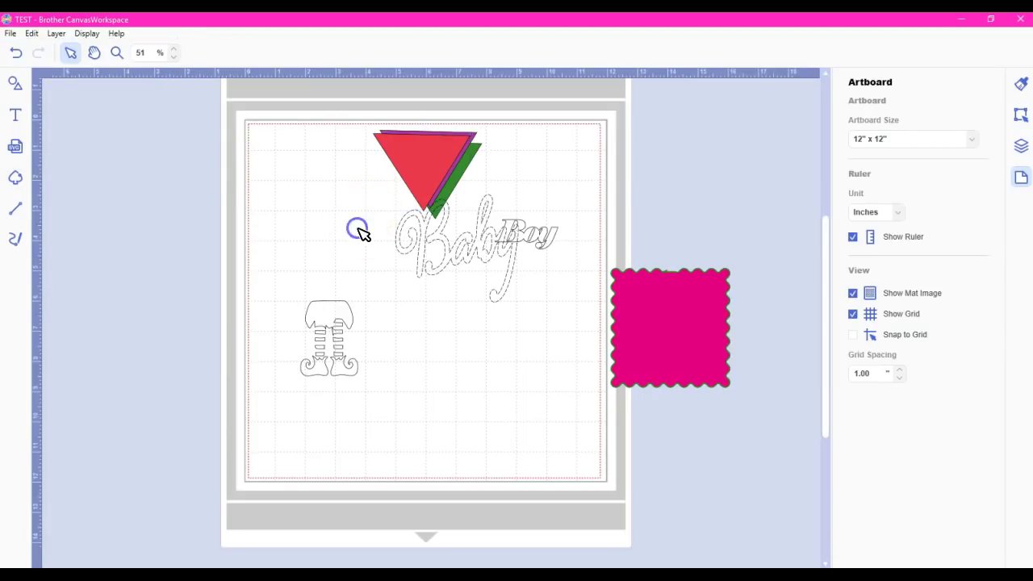
left_click(11, 34)
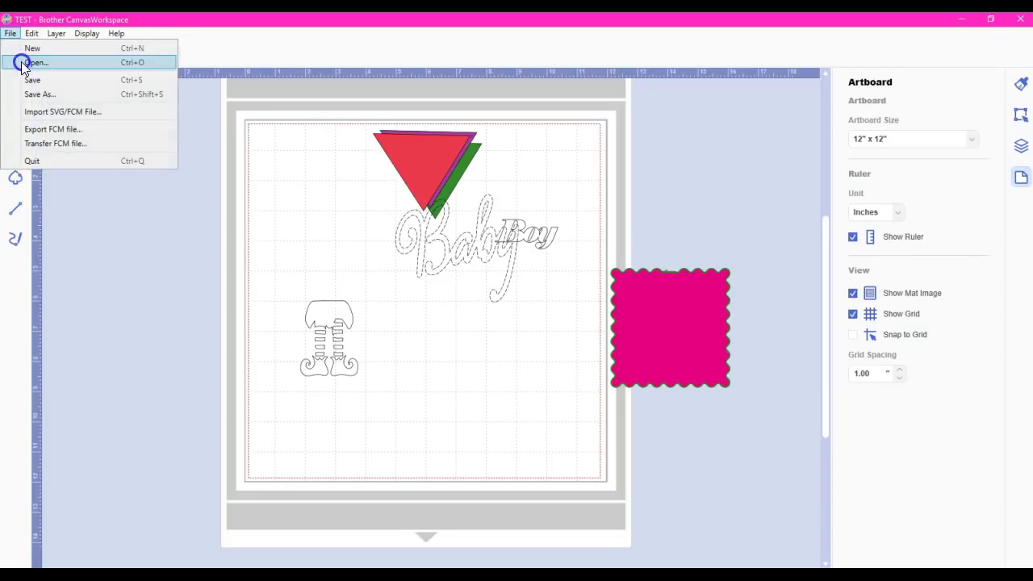
left_click(22, 64)
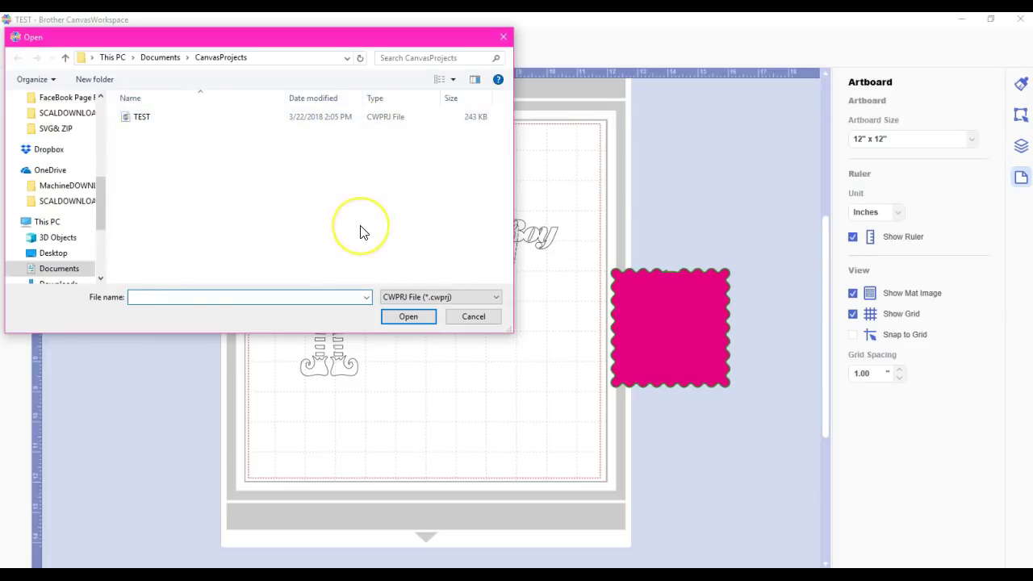
left_click(503, 39)
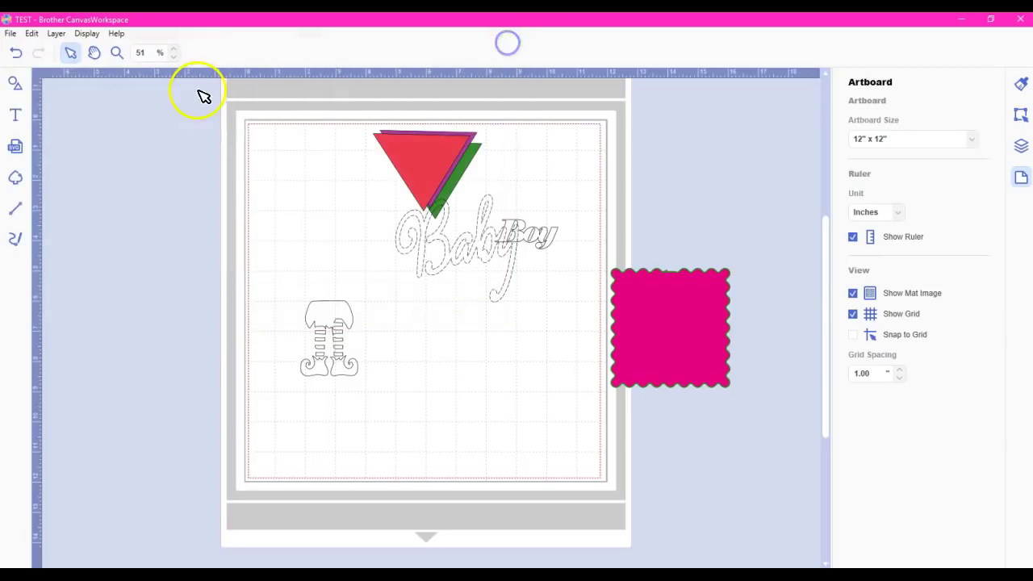
Start a blank new project, then reopen the TEST project from CanvasProjects.
left_click(11, 35)
left_click(33, 50)
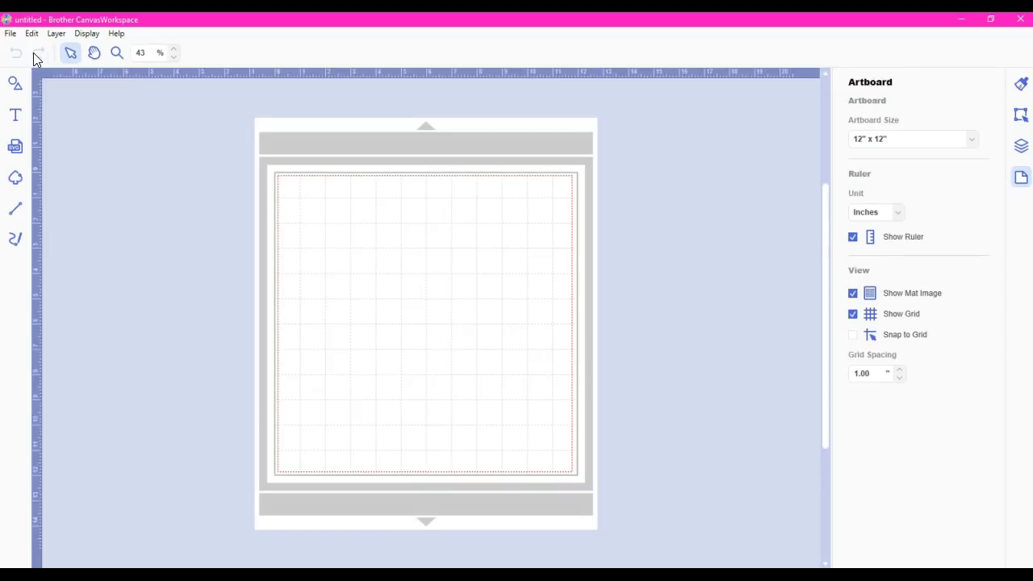
left_click(11, 33)
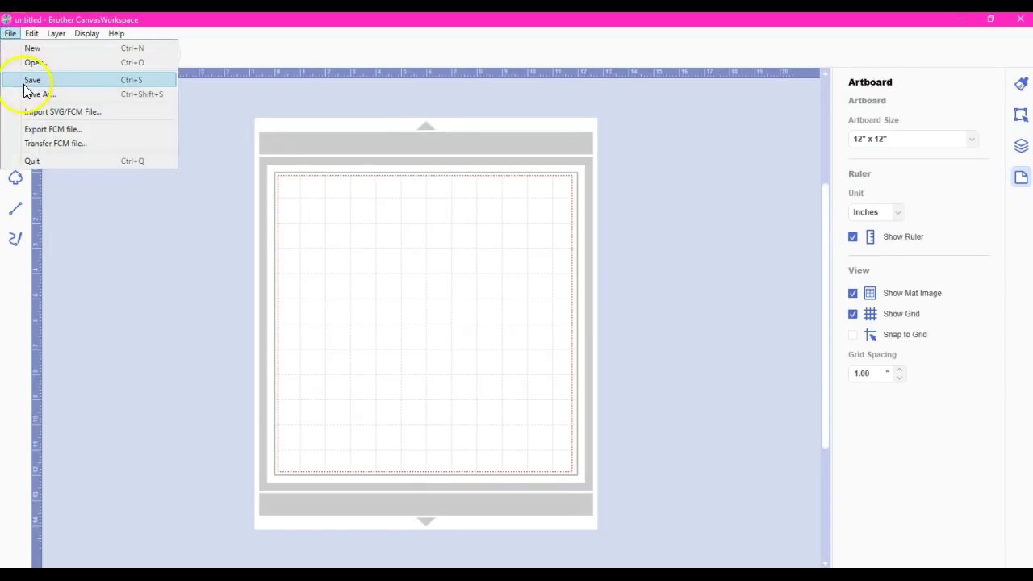
left_click(32, 62)
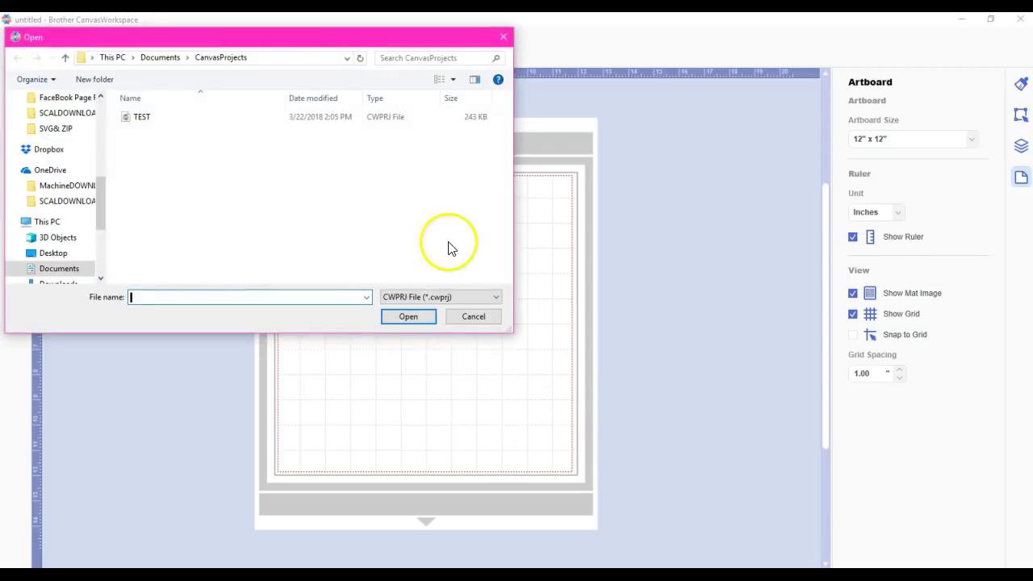
double_click(199, 121)
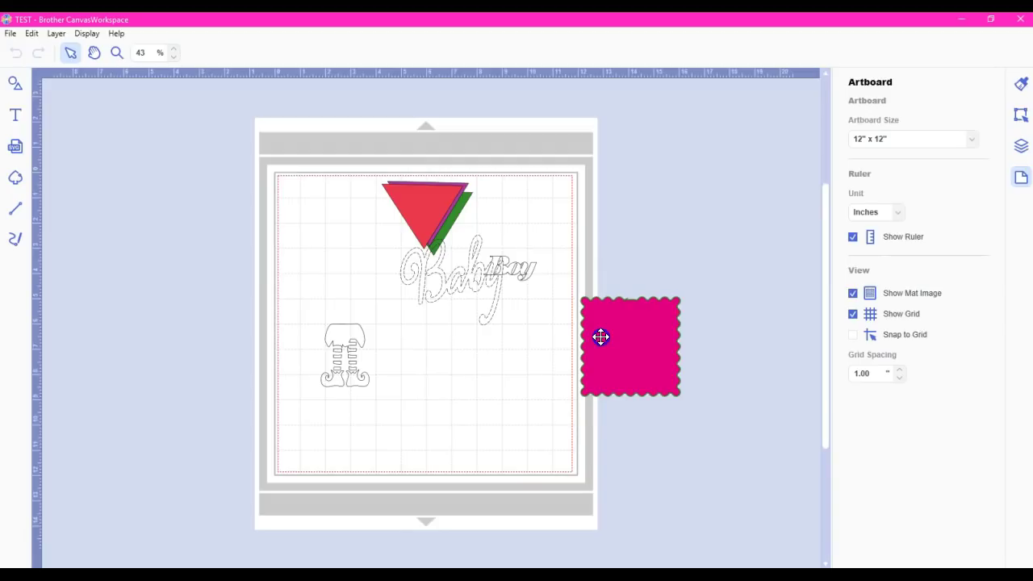
left_click(654, 302)
left_click(654, 338)
left_click(10, 36)
left_click(76, 194)
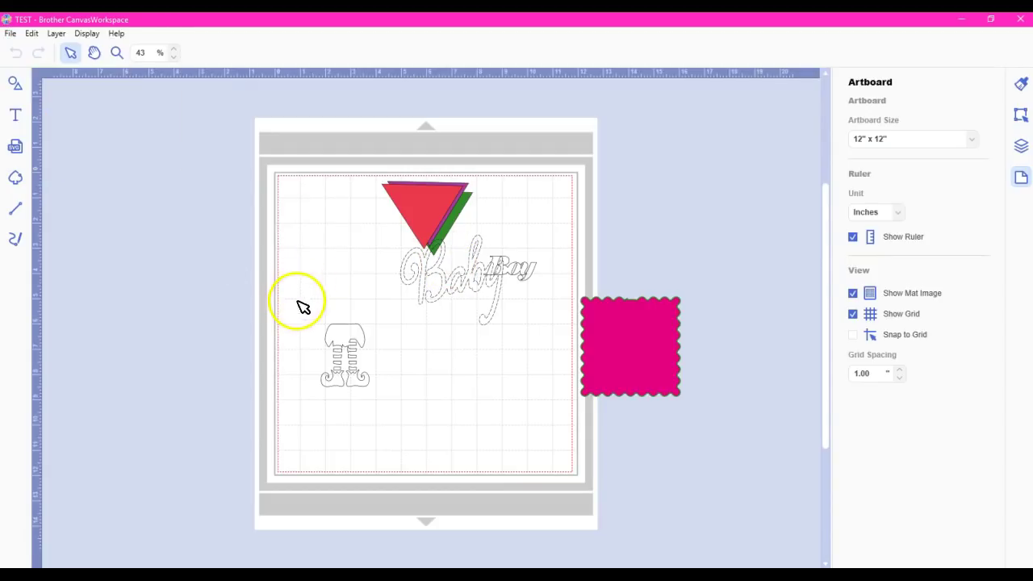
Delete the elf-legs shape and save the TEST project.
left_click_drag(298, 302, 380, 426)
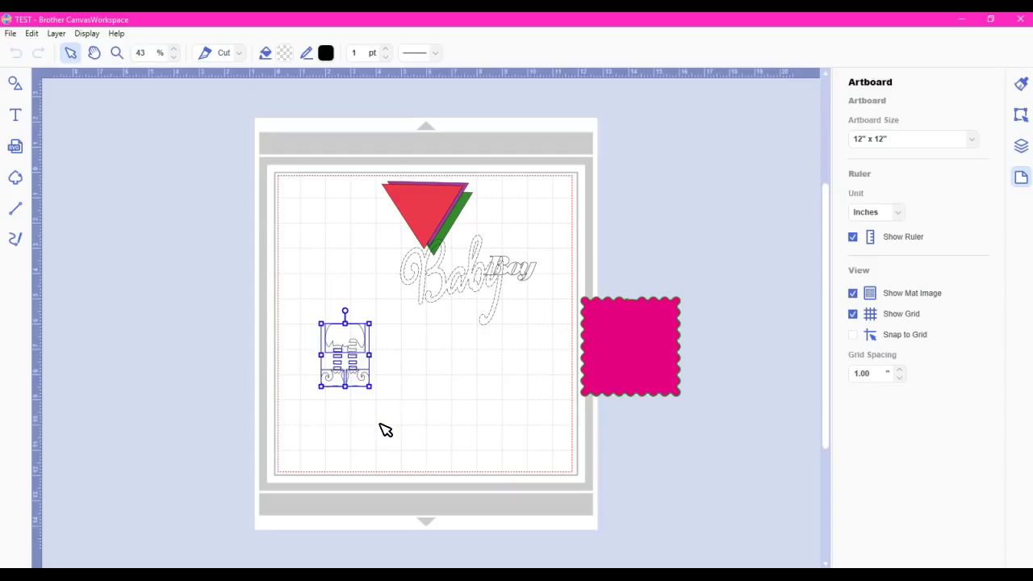
key("Delete")
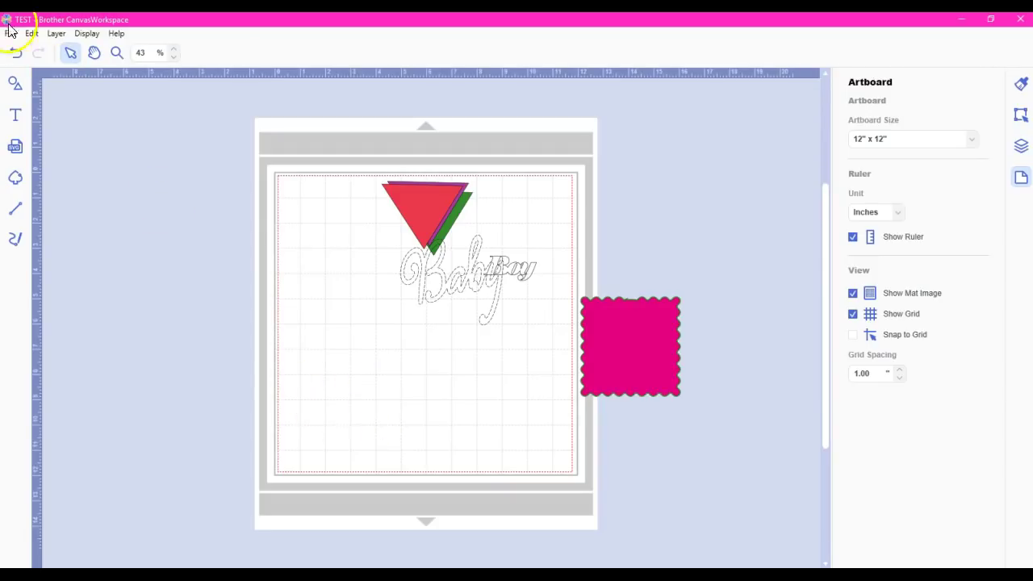
left_click(11, 36)
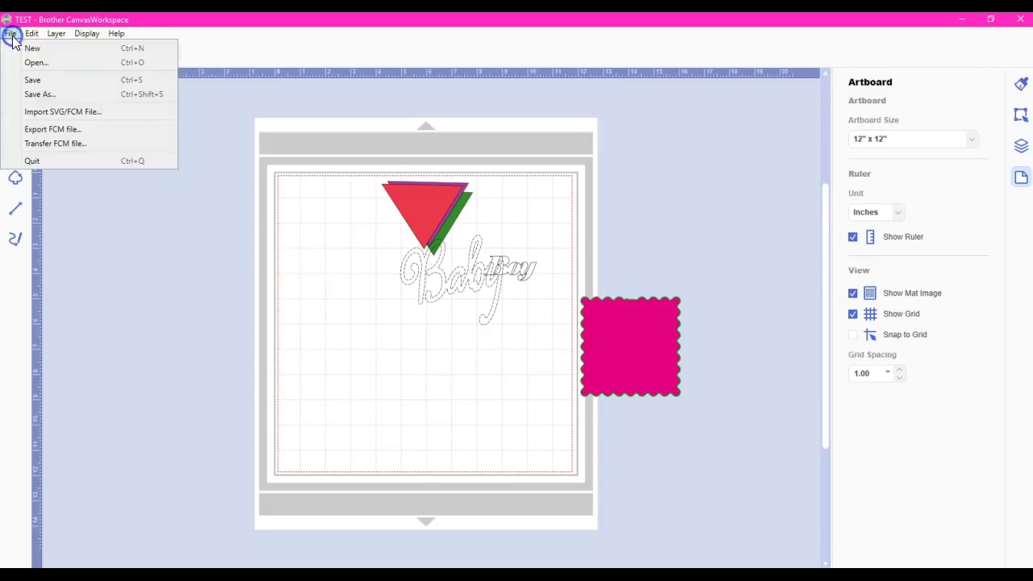
left_click(31, 83)
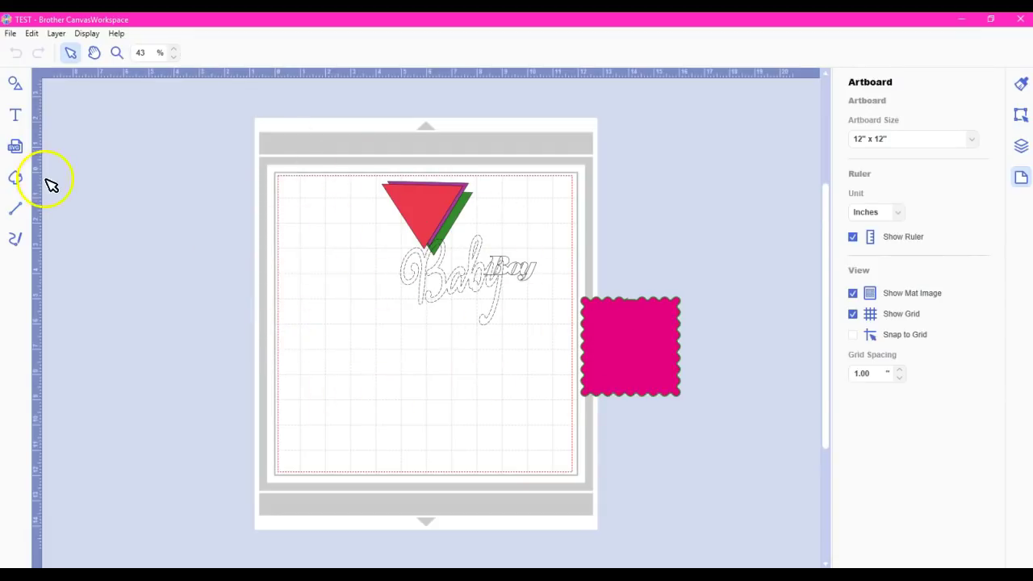
Bring up Save As for TEST, then cancel without saving a copy.
left_click(11, 34)
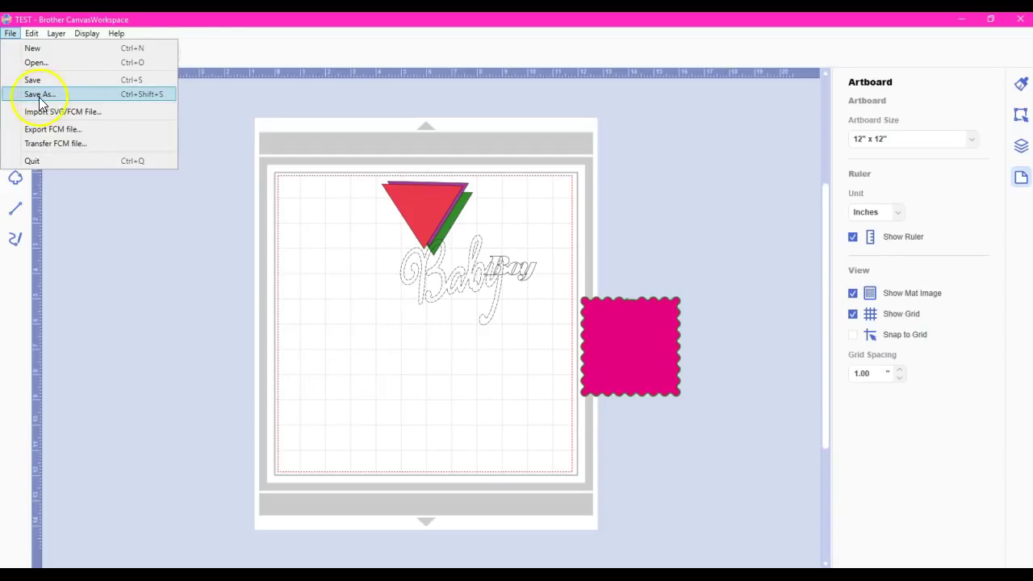
left_click(103, 94)
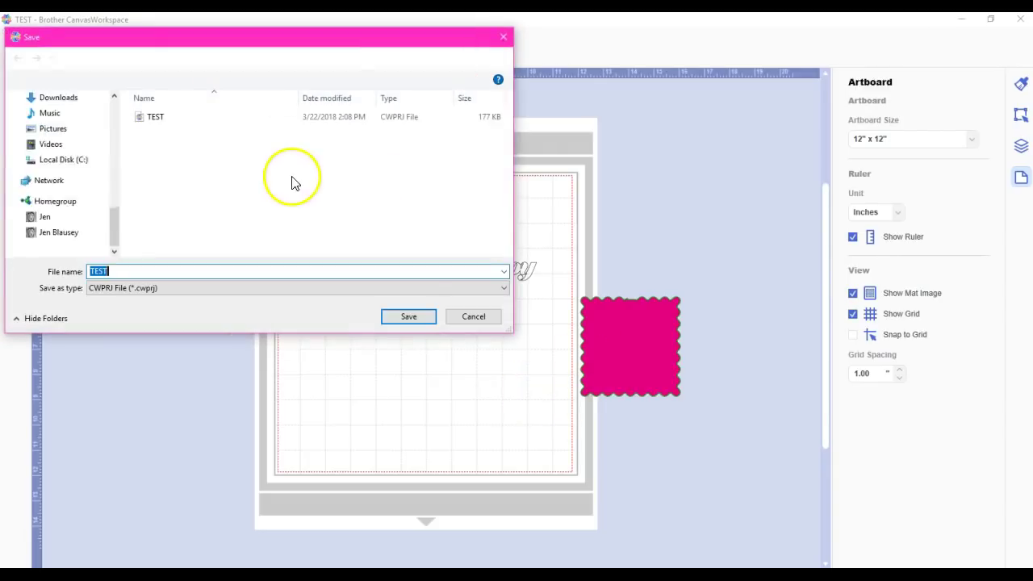
left_click(150, 271)
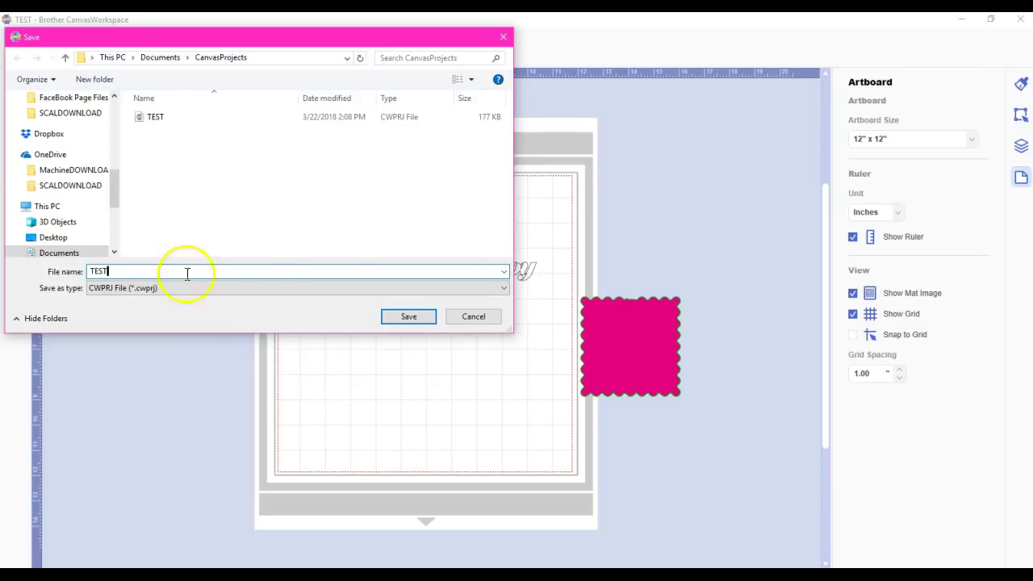
left_click(473, 320)
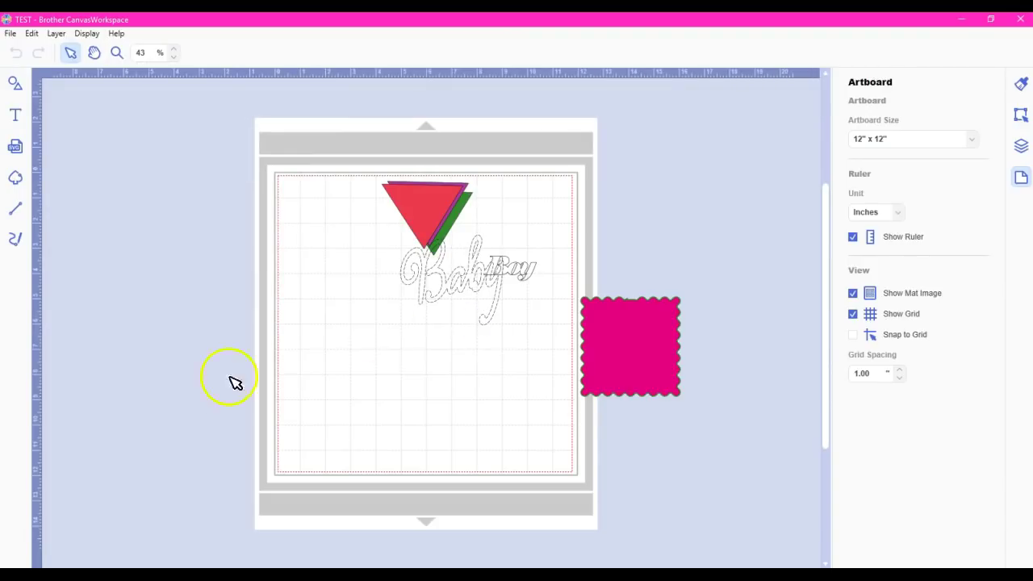
Import BEMINE from Documents > Facebook > SVG& ZIP onto the mat.
left_click(9, 34)
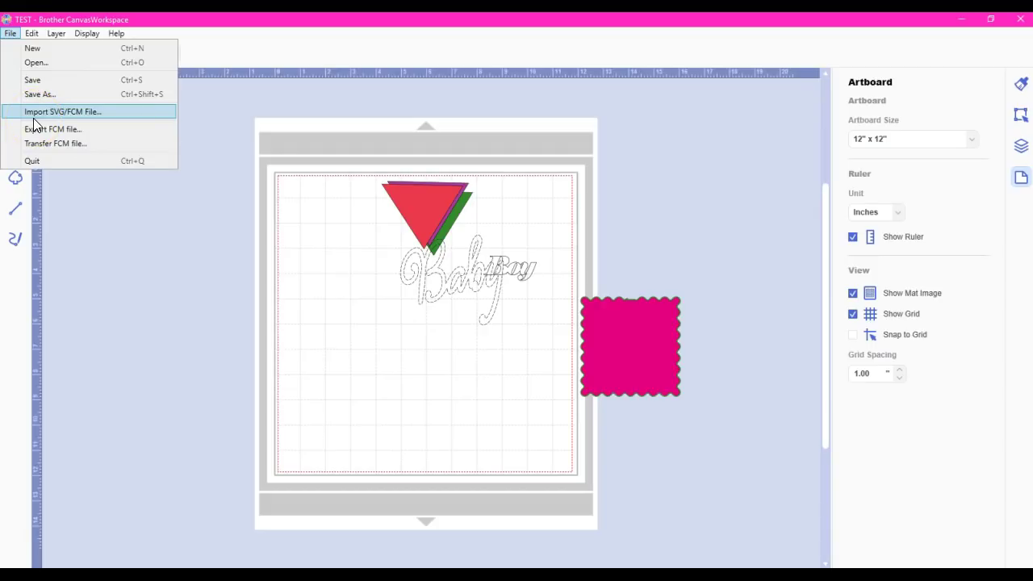
left_click(33, 118)
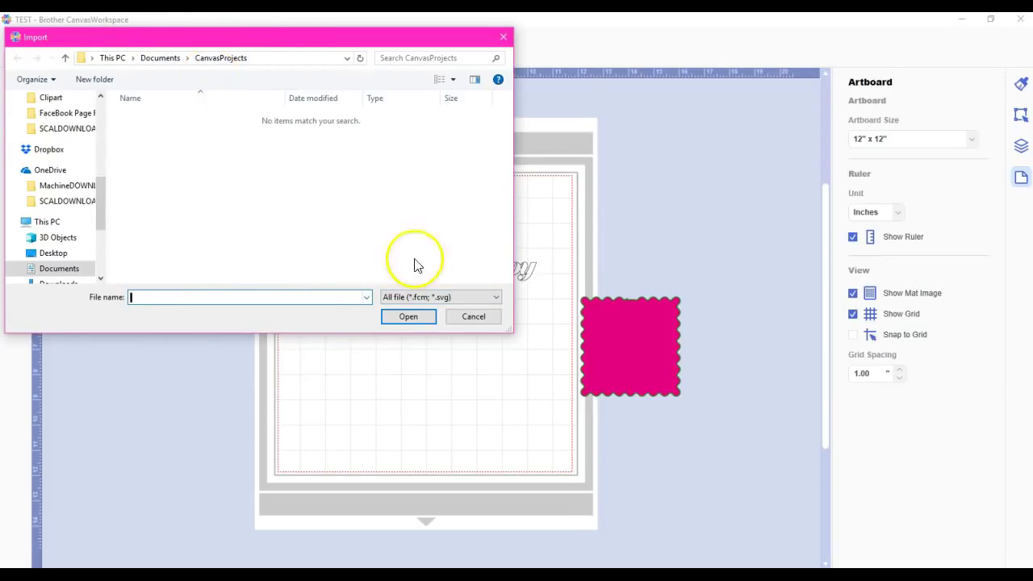
mouse_move(68, 201)
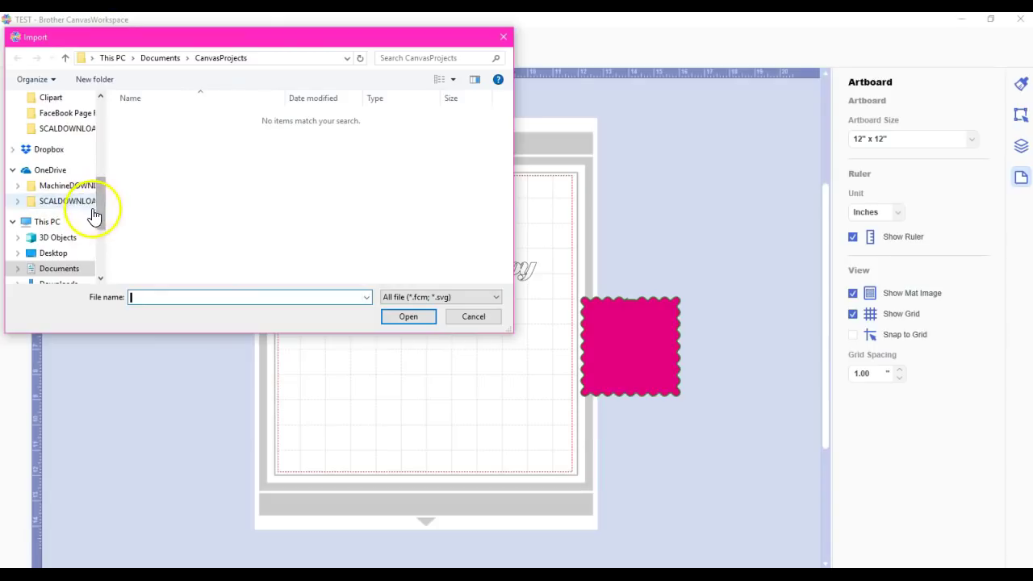
left_click_drag(100, 211, 100, 217)
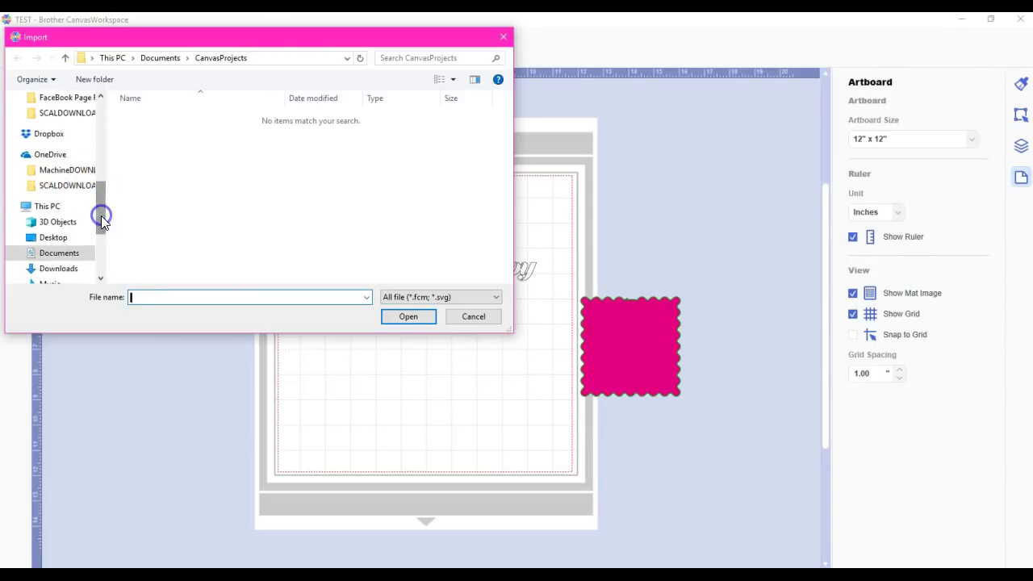
left_click(69, 257)
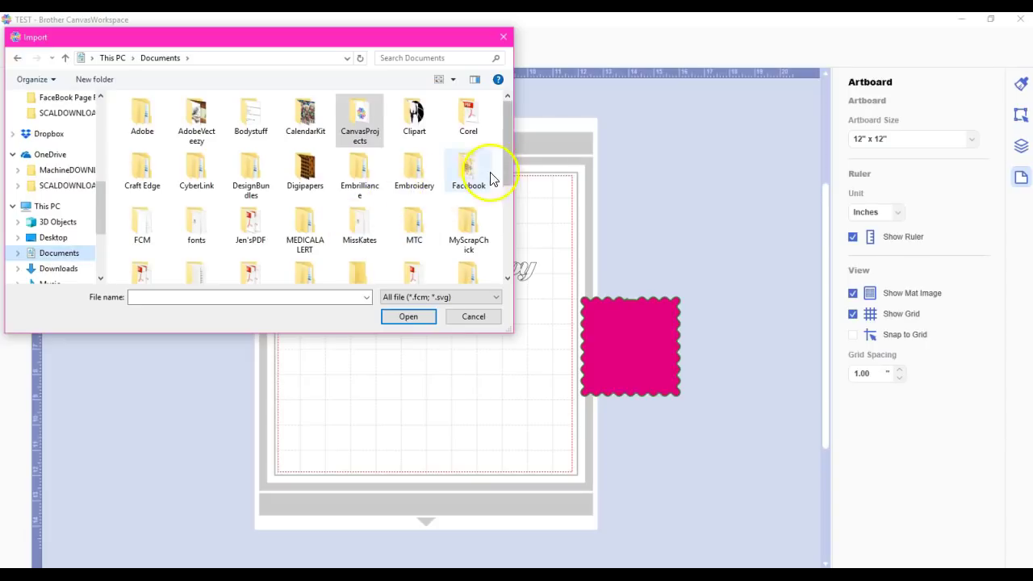
double_click(471, 167)
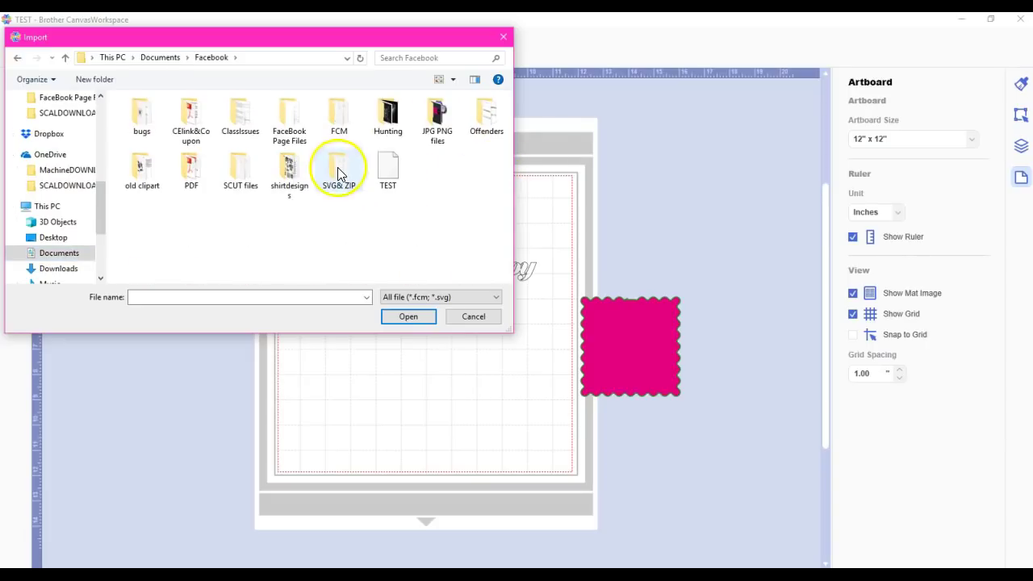
double_click(338, 171)
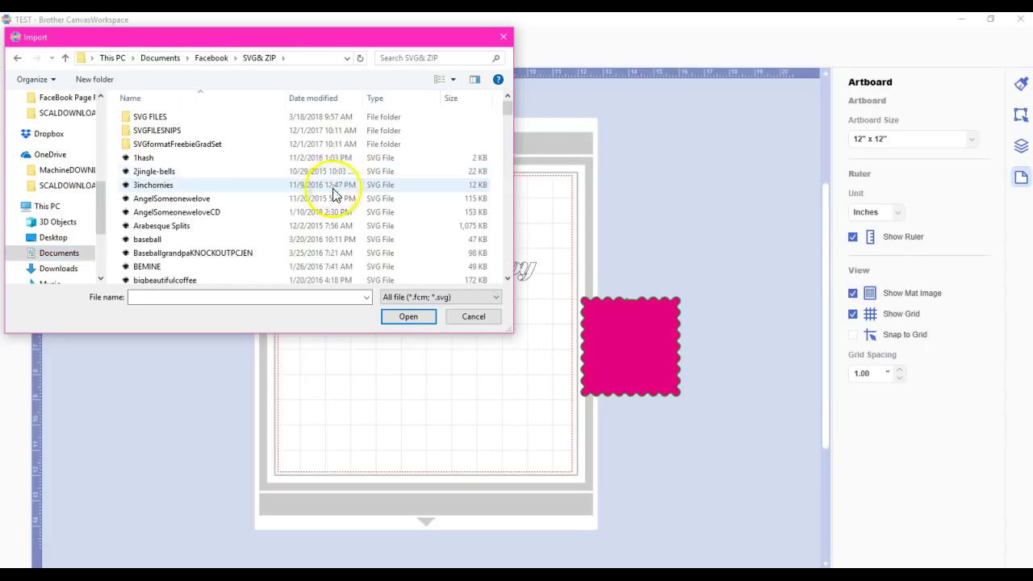
double_click(291, 267)
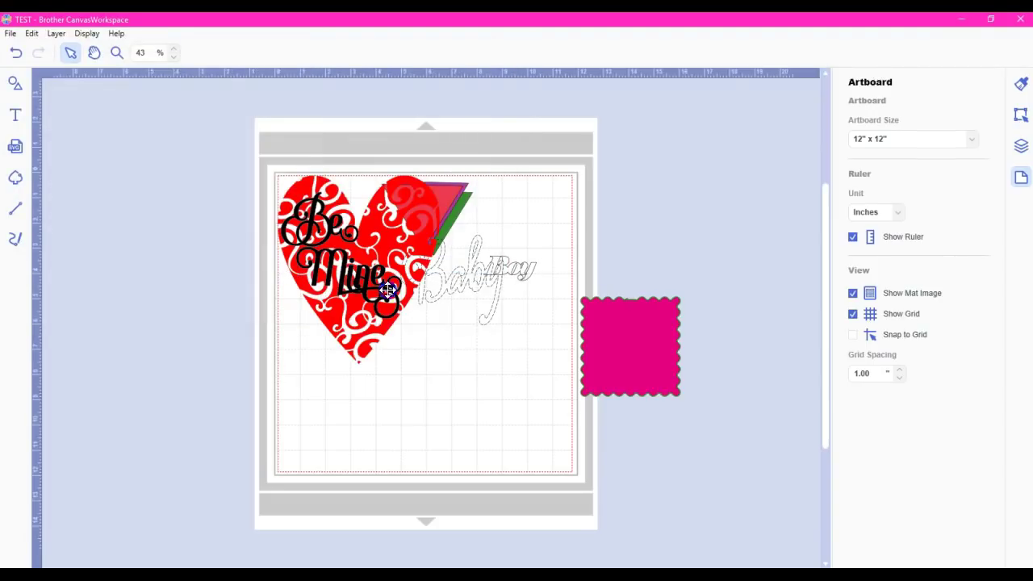
Select all objects and delete the imported Be Mine heart.
left_click(279, 171)
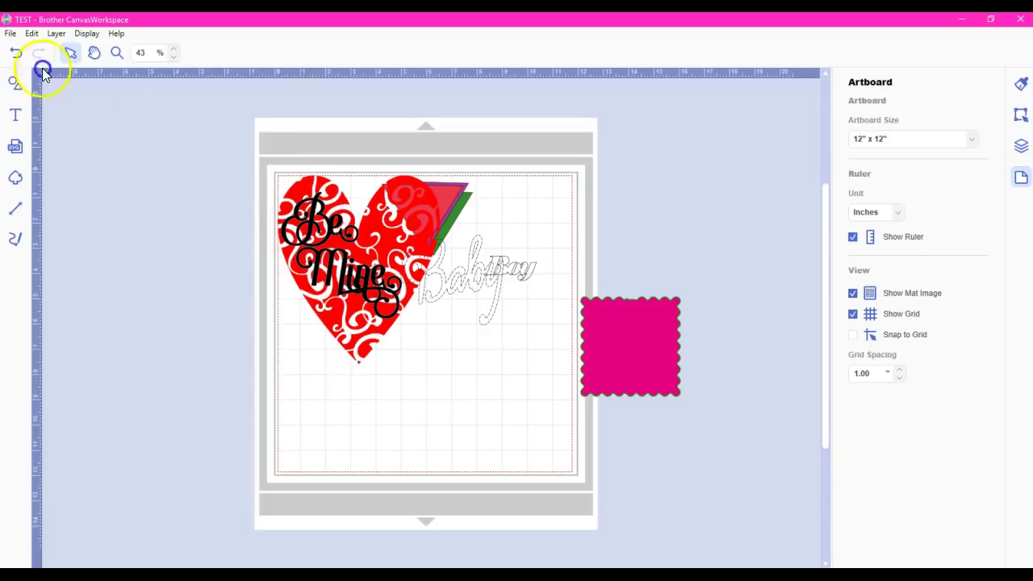
left_click(31, 33)
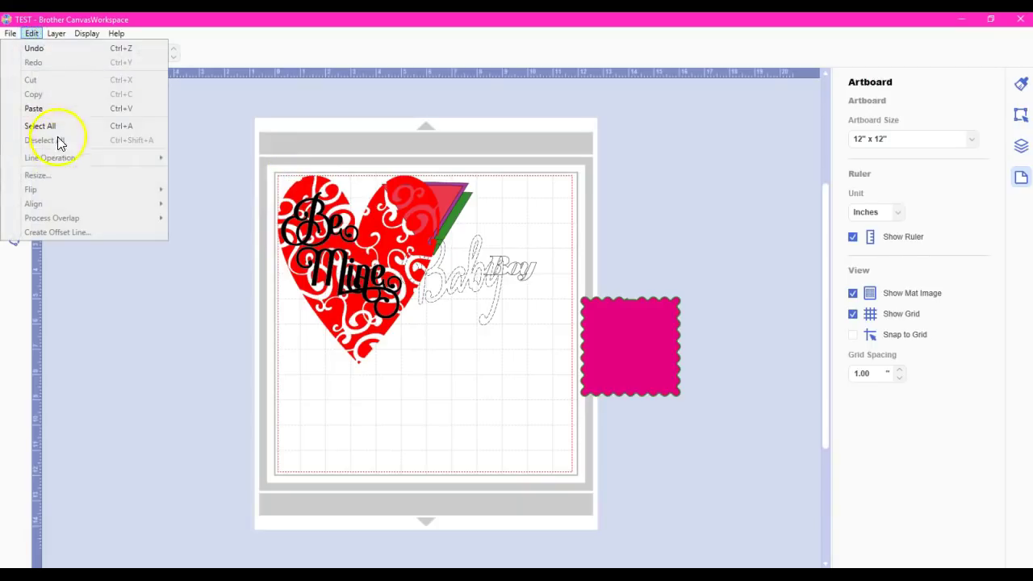
left_click(59, 126)
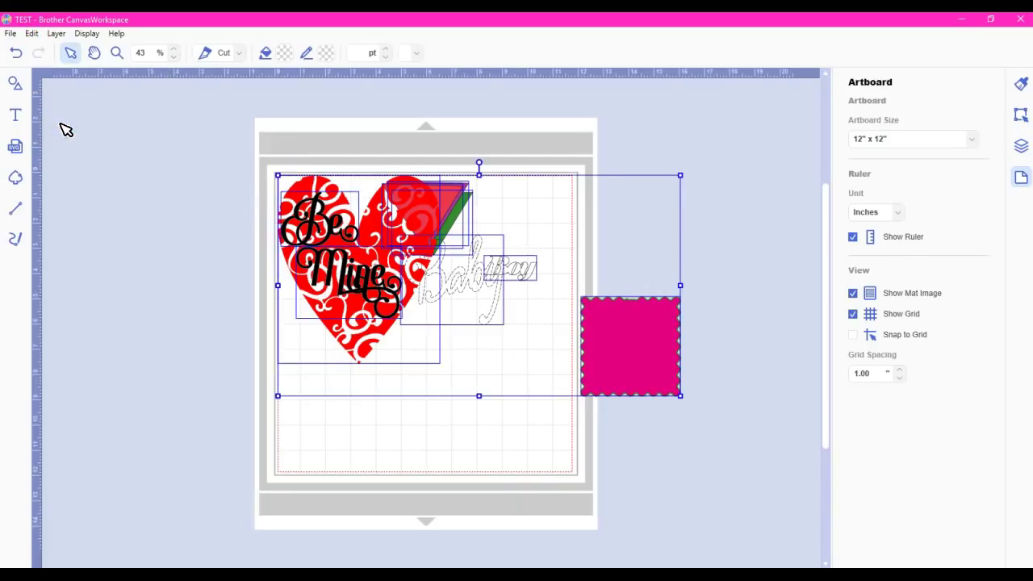
key("Delete")
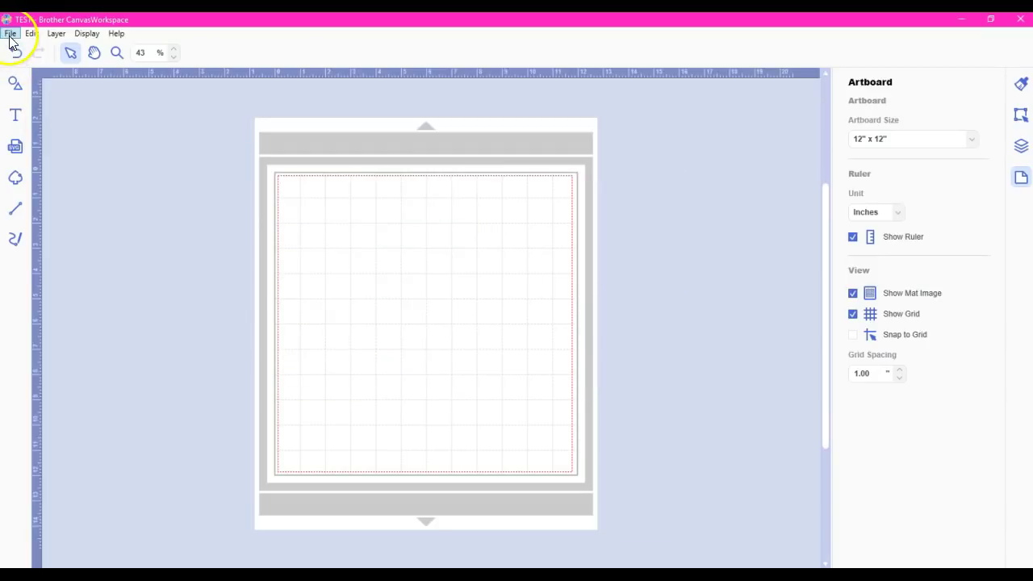
Add the Aunt word shape from the Words library to the mat.
left_click(9, 34)
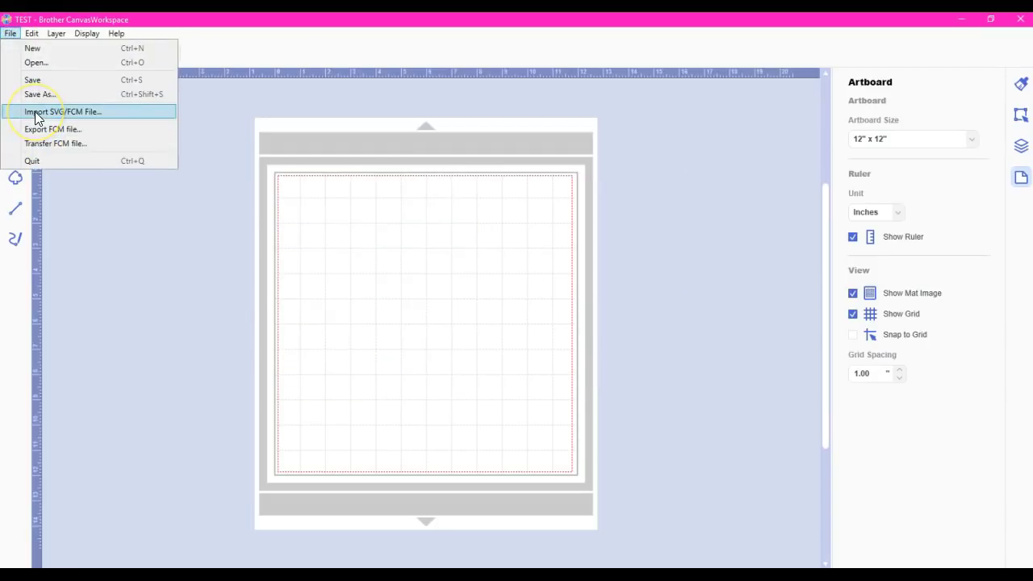
left_click(110, 224)
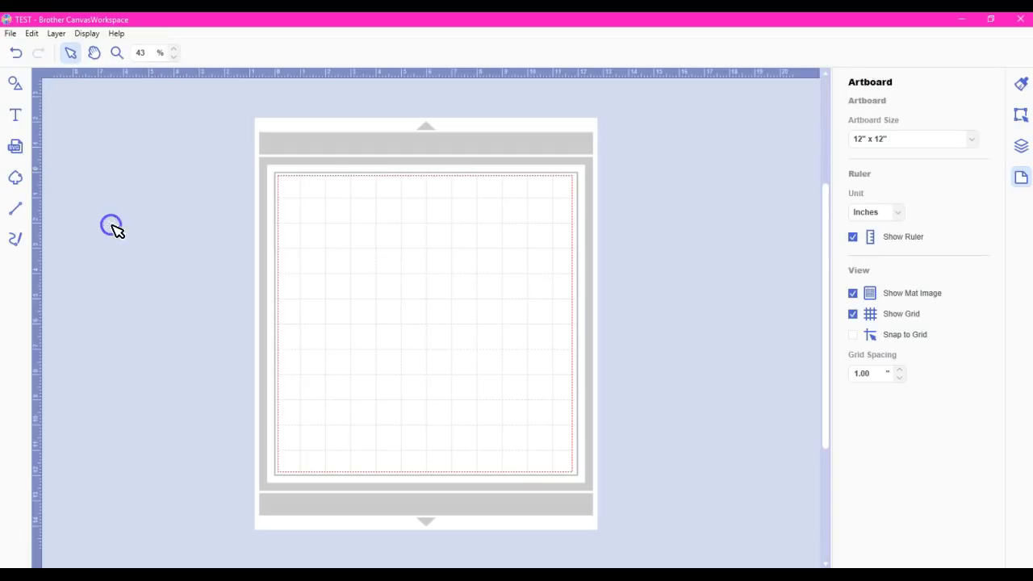
left_click(16, 83)
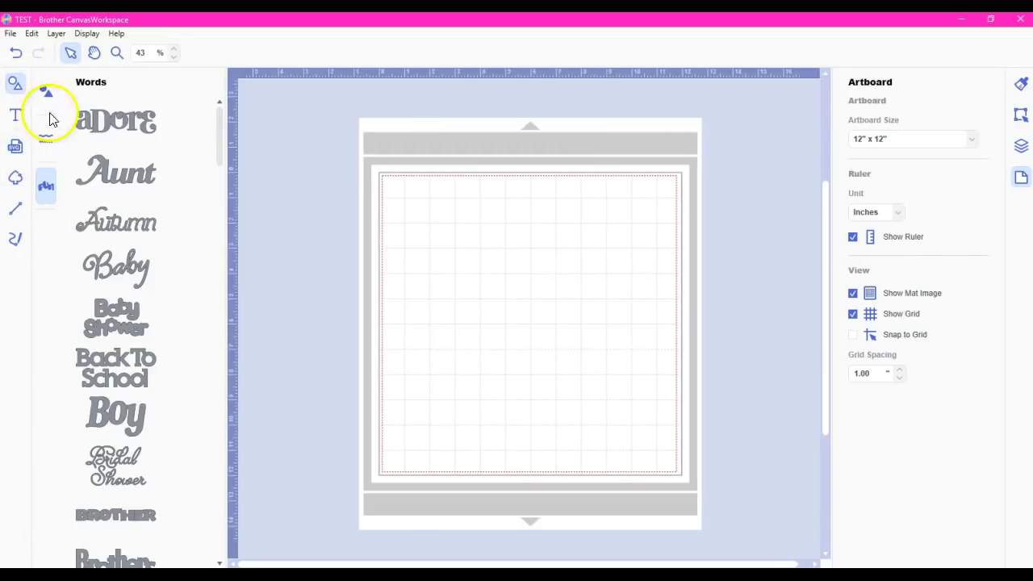
left_click(120, 178)
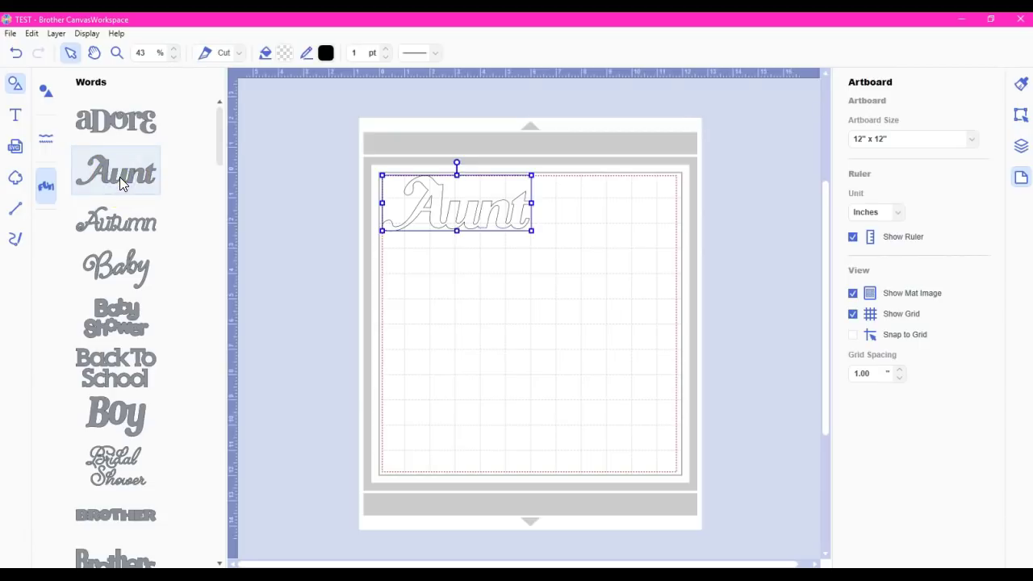
left_click(10, 33)
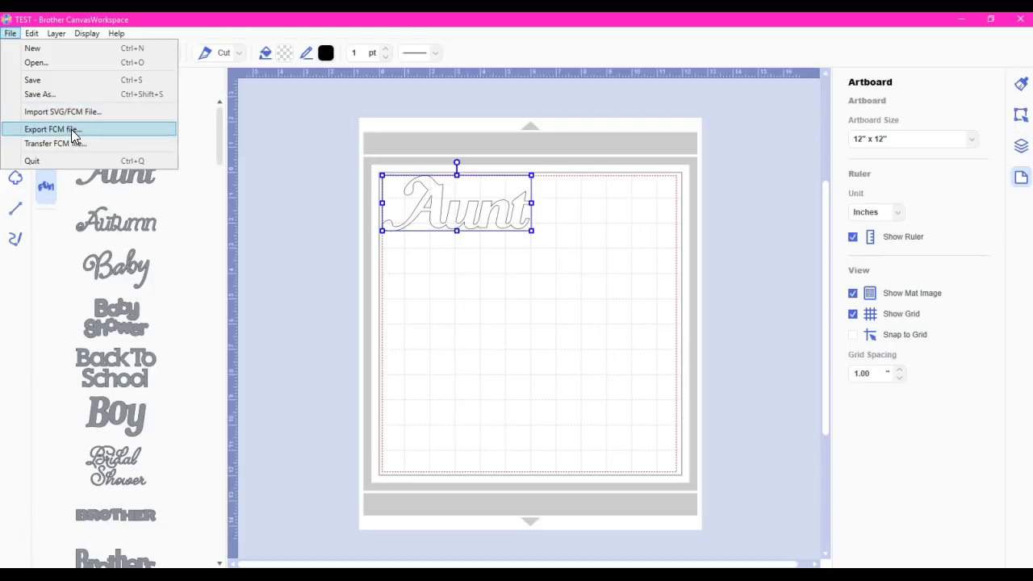
Export the Aunt design as FCM file 'TEST', choosing Lexar (D:) as destination.
left_click(71, 129)
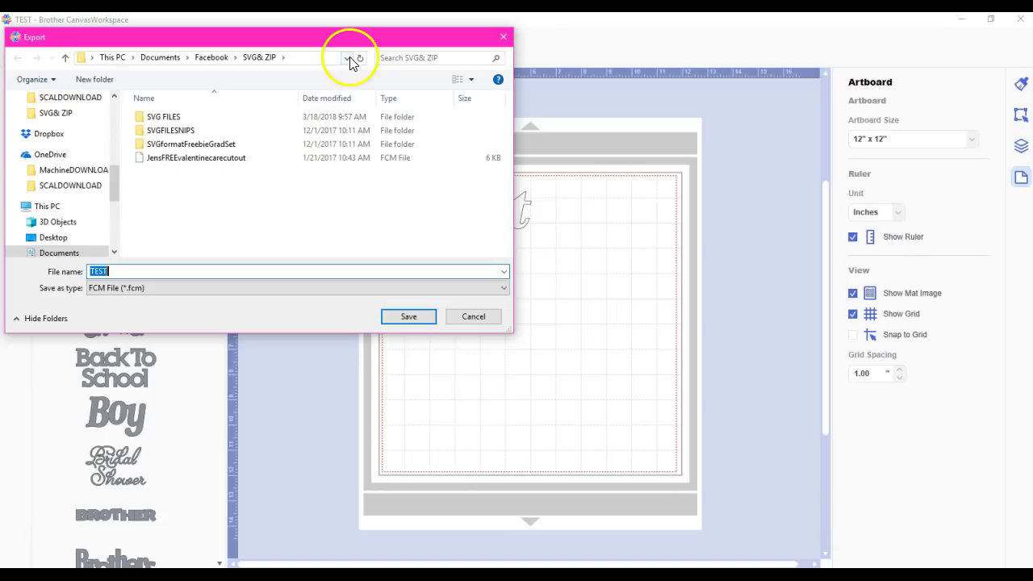
left_click(347, 58)
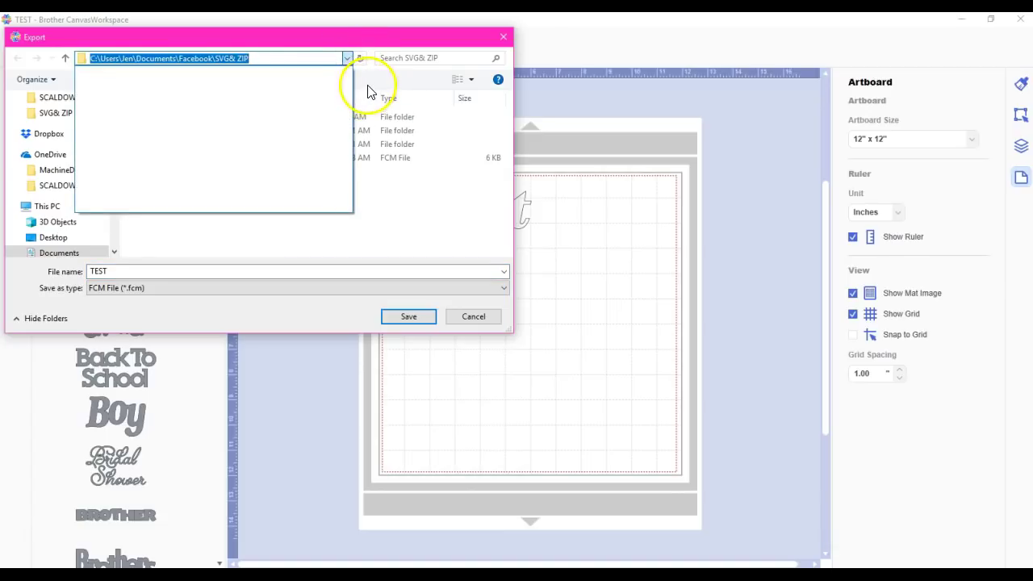
left_click(359, 86)
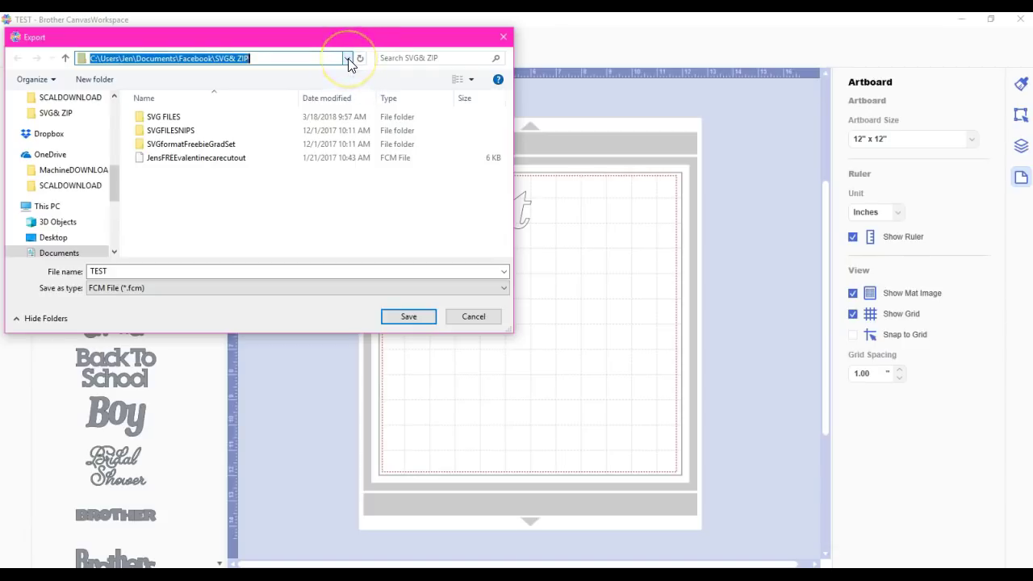
left_click(347, 58)
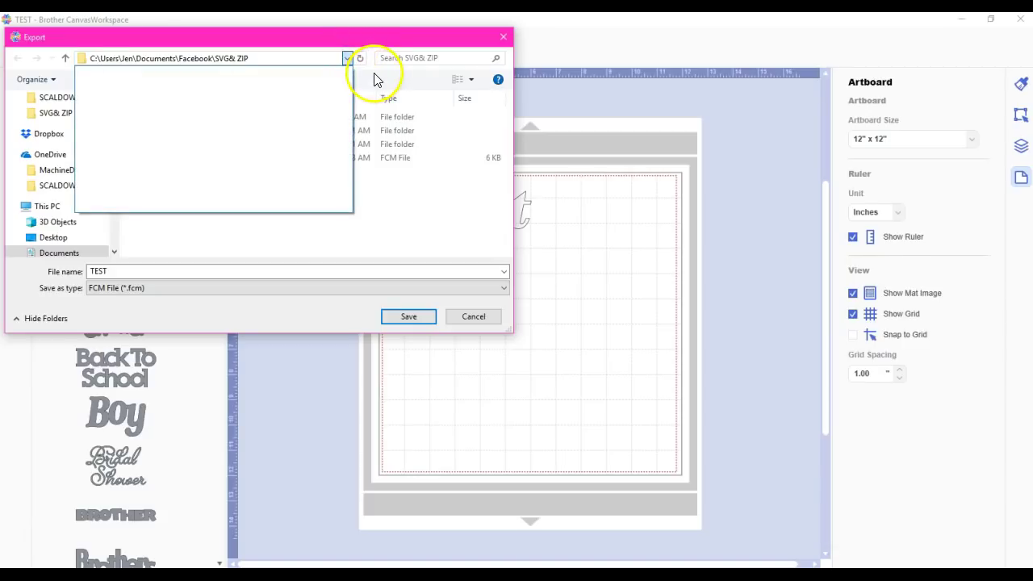
left_click(372, 73)
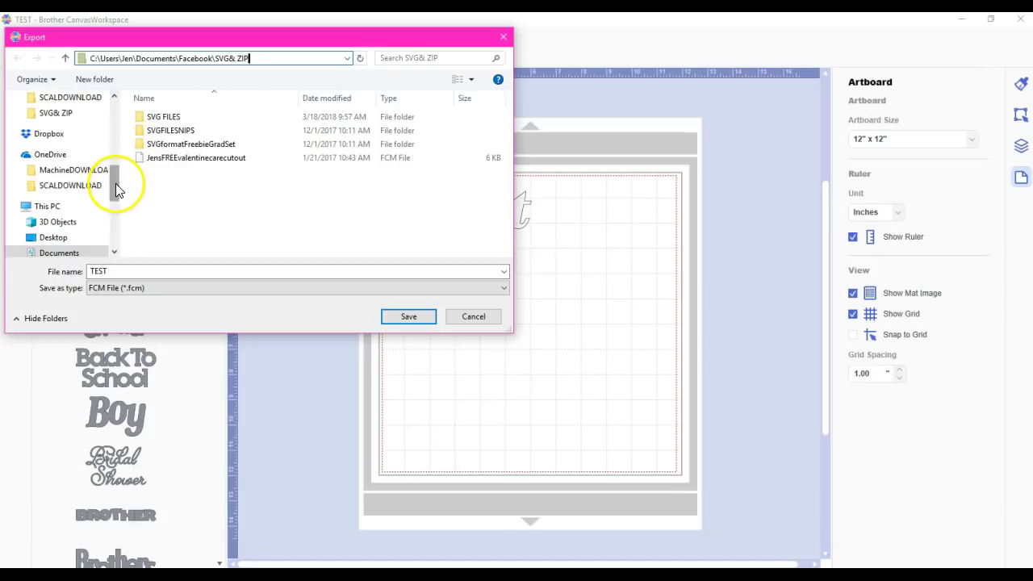
left_click_drag(115, 183, 113, 218)
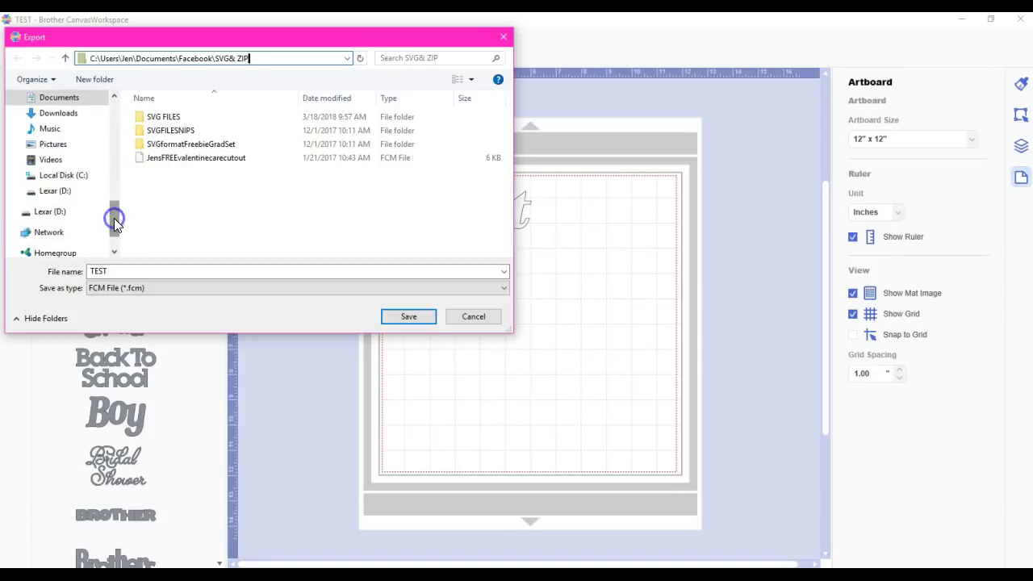
left_click(59, 191)
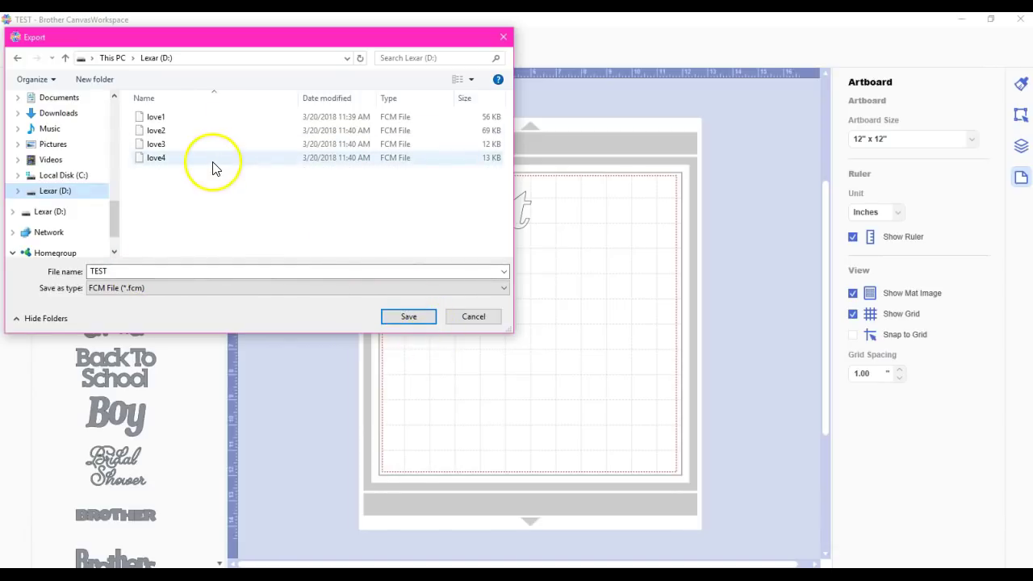
left_click(409, 316)
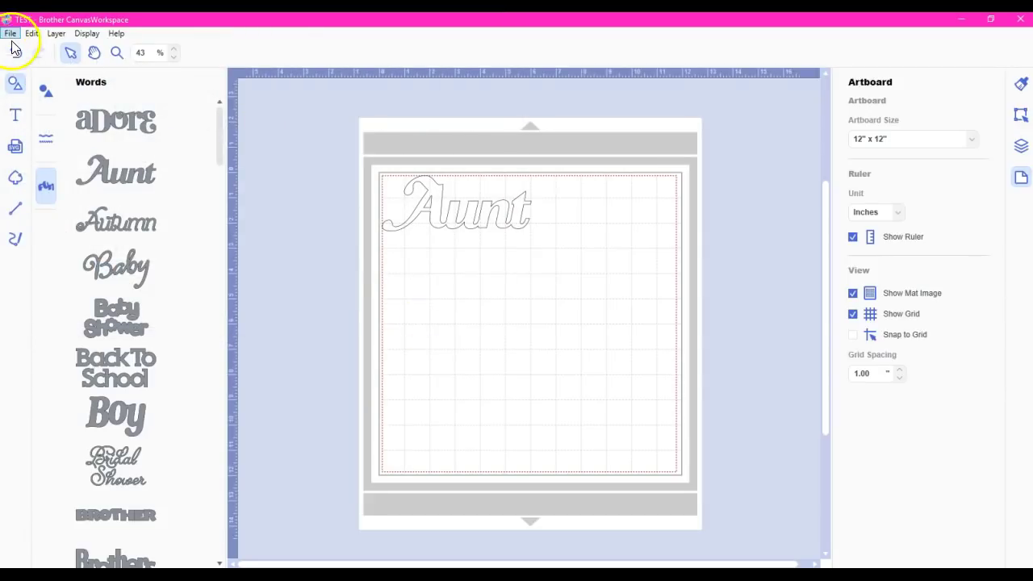
Transfer the Aunt FCM file wirelessly and confirm the machine-ready message.
left_click(11, 34)
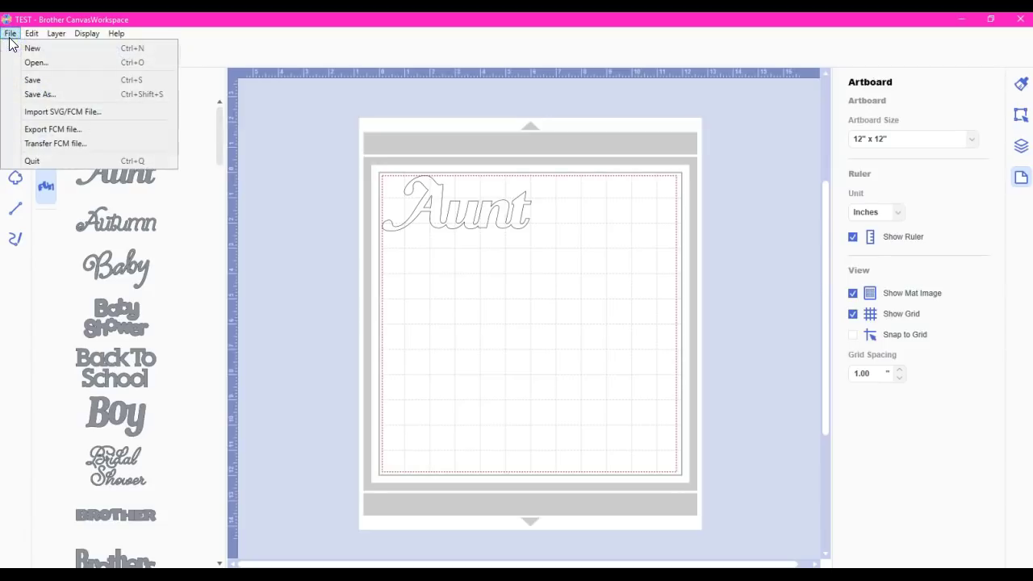
left_click(54, 143)
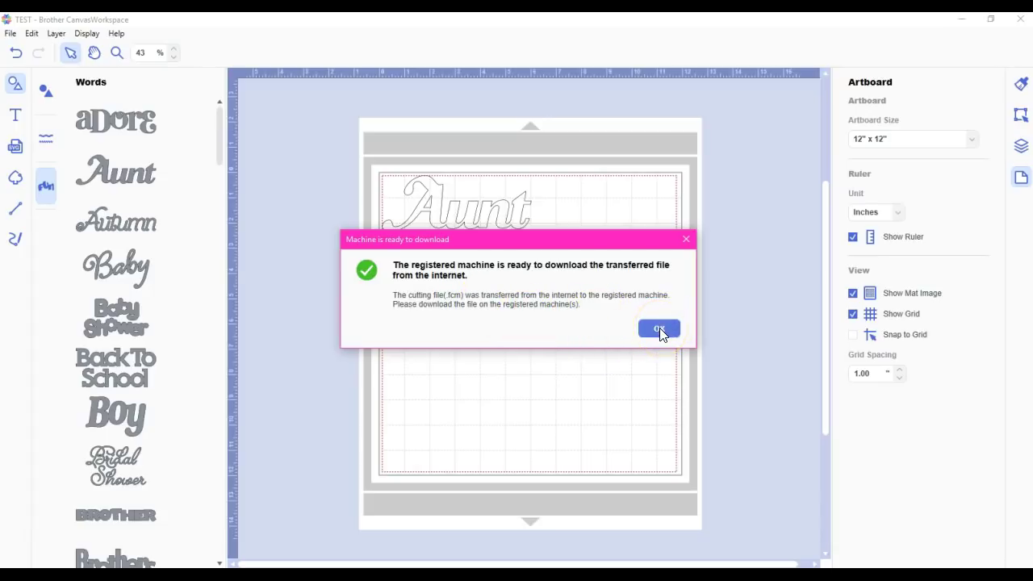
left_click(659, 330)
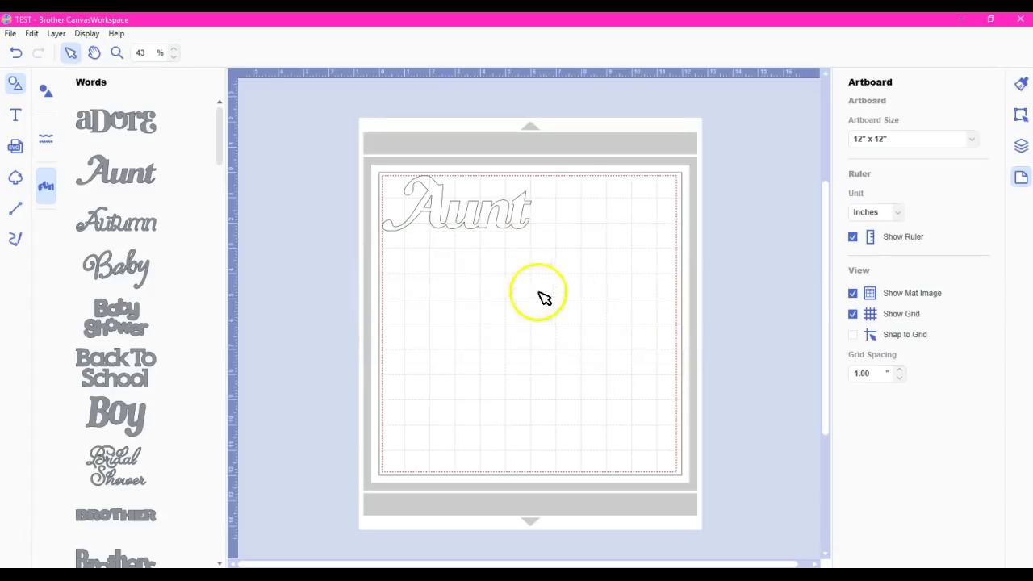
Quit CanvasWorkspace, discarding unsaved changes to the Aunt design.
left_click(505, 209)
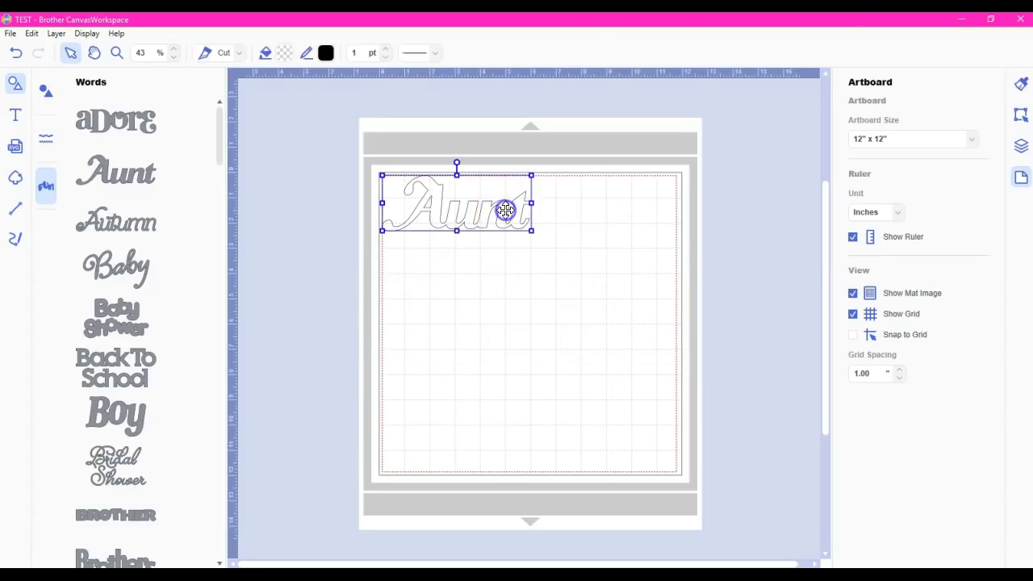
left_click(11, 34)
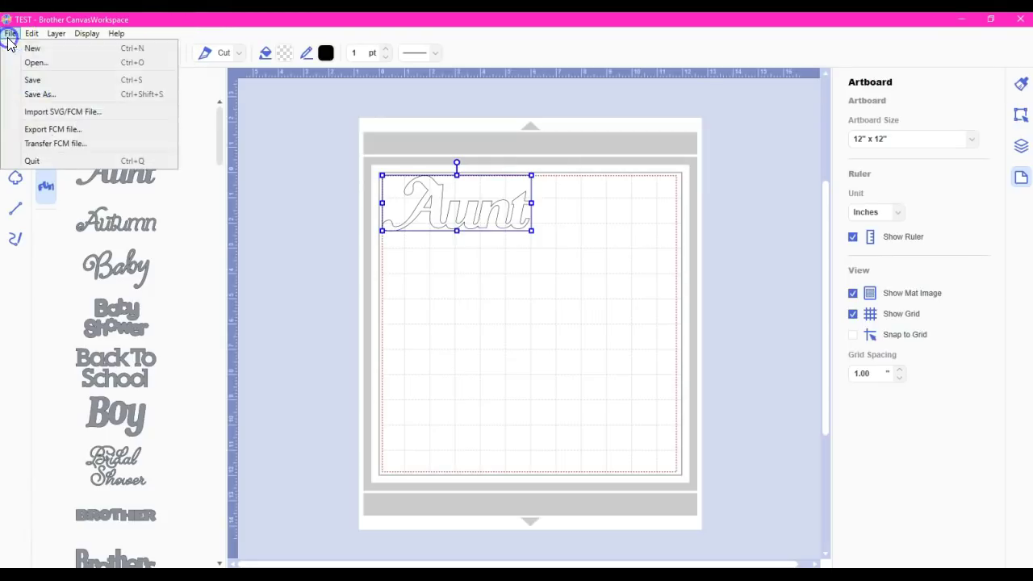
left_click(32, 162)
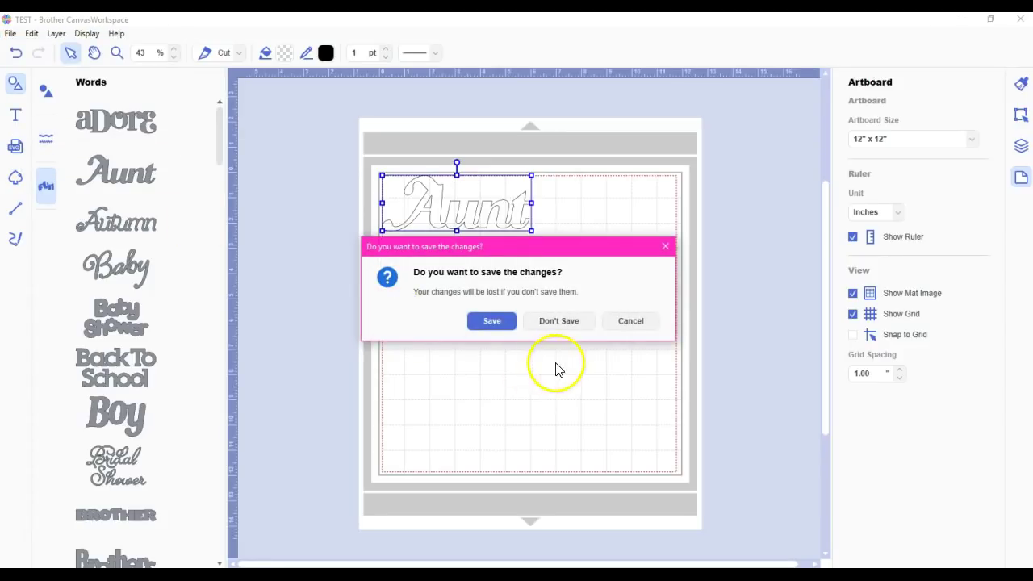
left_click(568, 325)
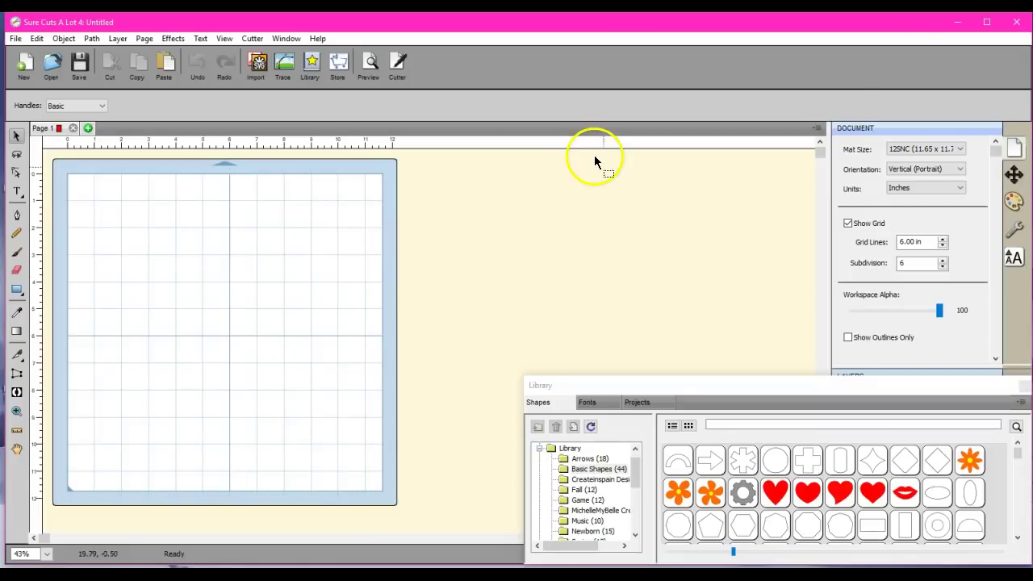
Minimise Sure Cuts A Lot and relaunch Brother CanvasWorkspace from its desktop shortcut.
left_click(956, 22)
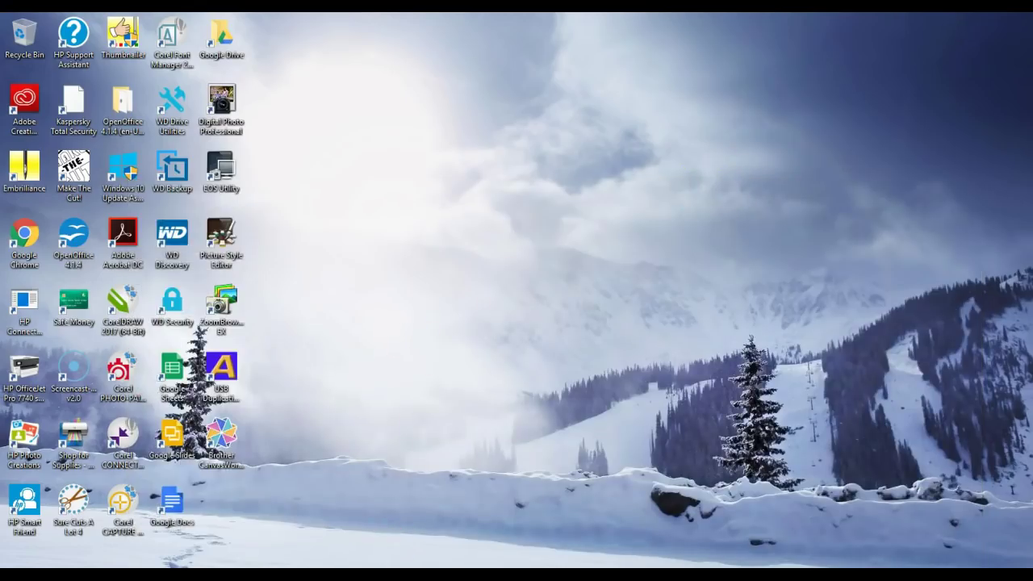
left_click(203, 460)
left_click(224, 438)
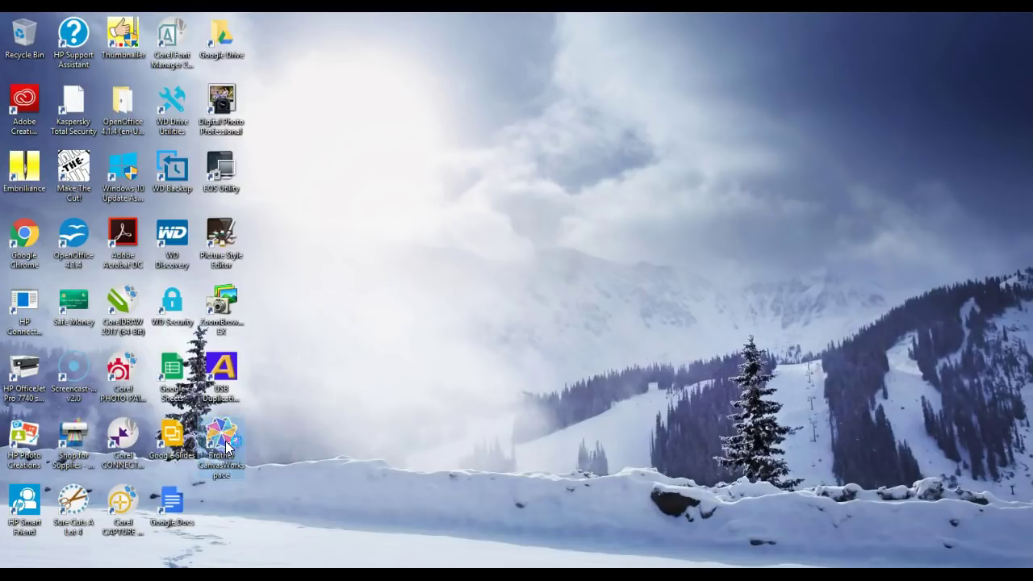